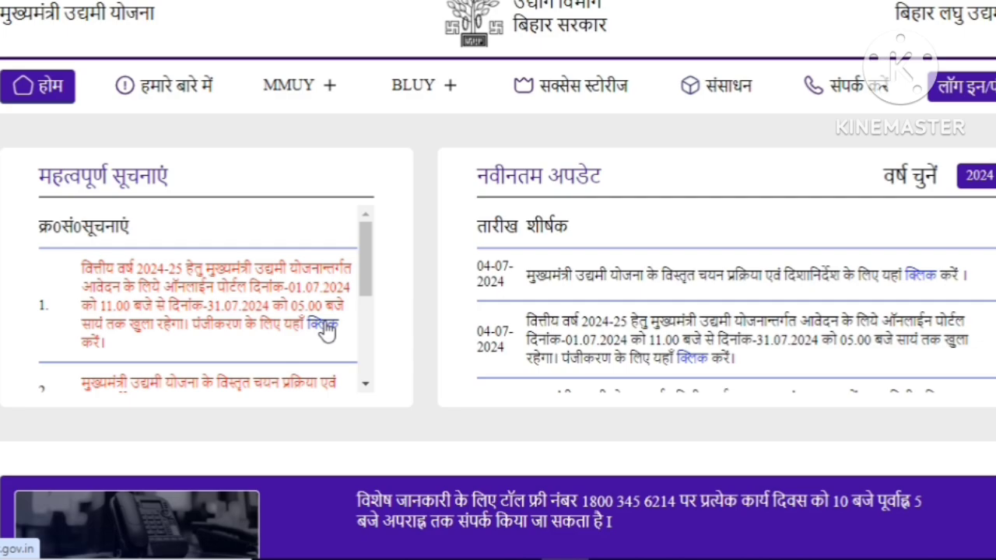
Search the web for "udyami yojana" and open the Government of Bihar's मुख्यमंत्री उद्यमी योजना website
left_click(325, 330)
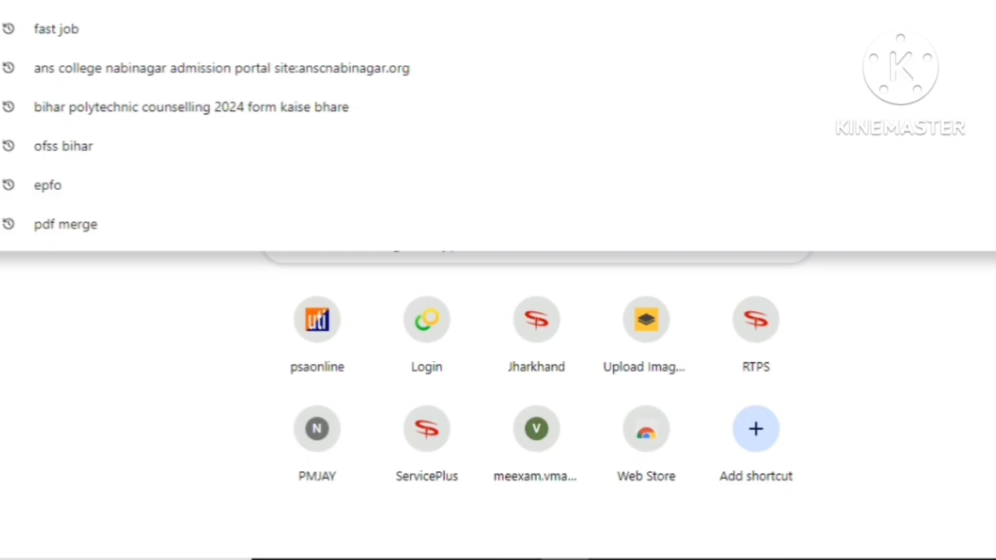
type("ud")
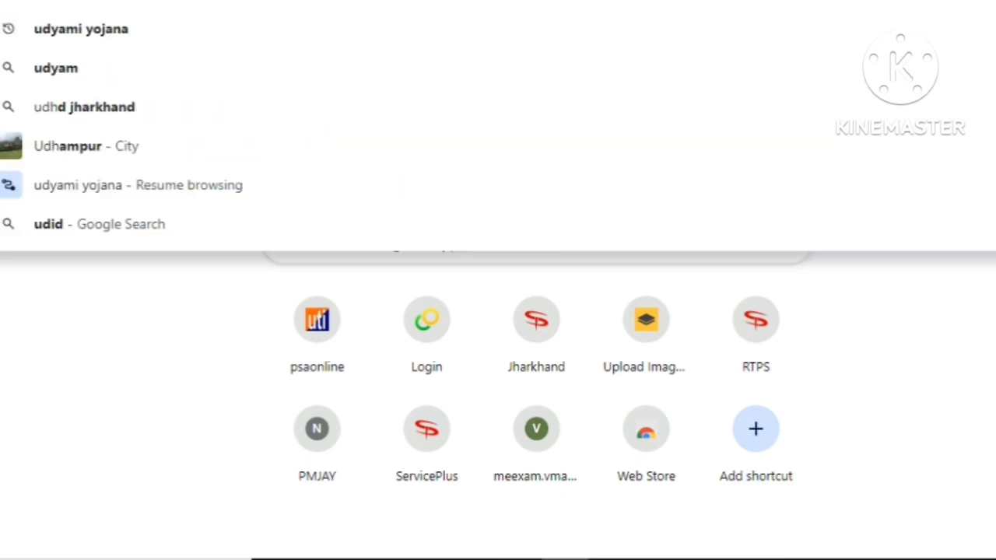
left_click(109, 31)
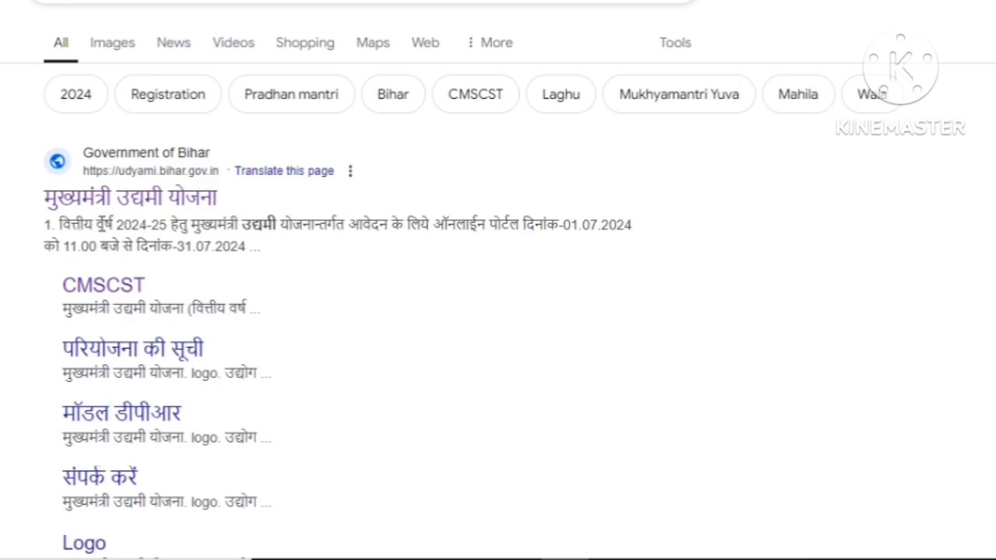
left_click(179, 199)
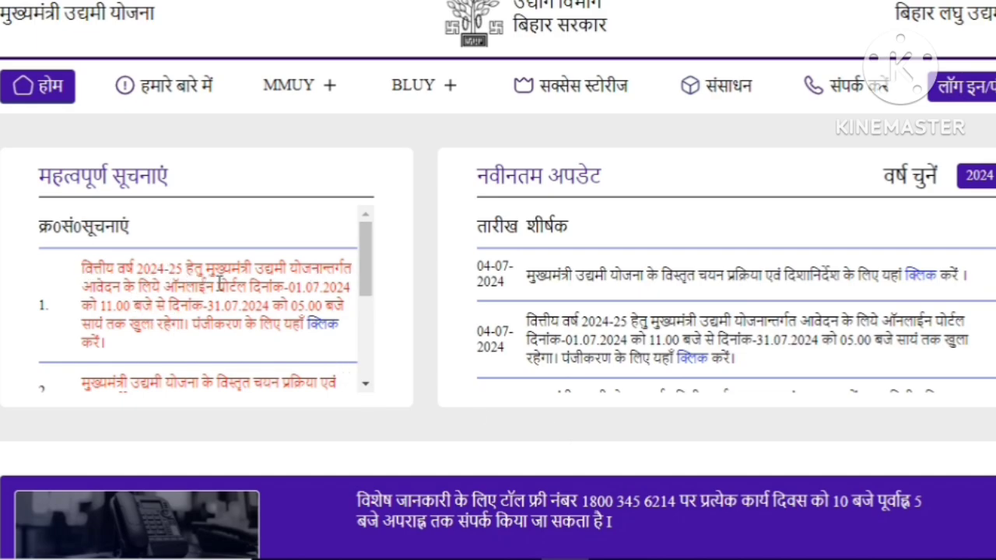
Read the application dates in the first important notice and look over the homepage's helpline, links and scheme download sections
left_click_drag(115, 269, 350, 286)
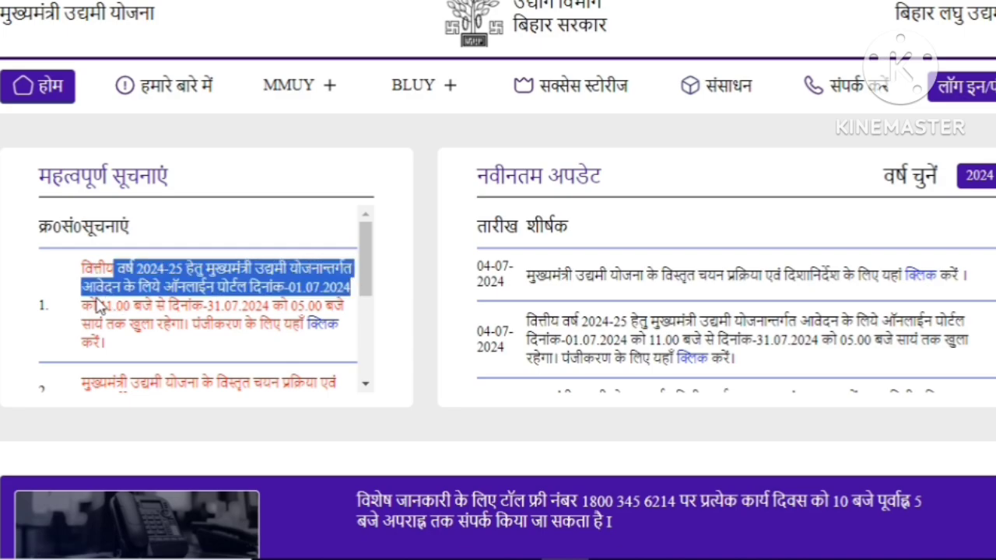
left_click_drag(156, 290, 364, 303)
left_click(97, 322)
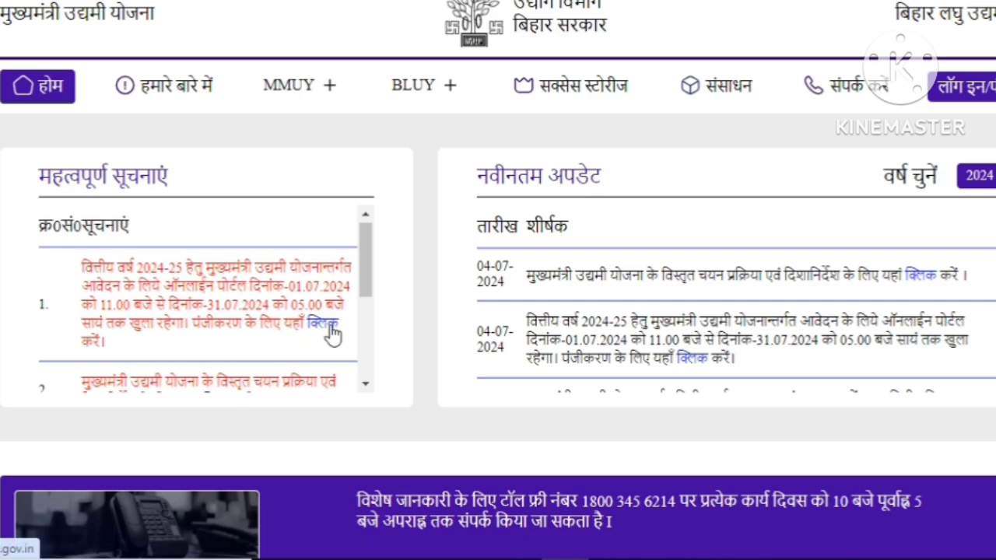
scroll(332, 333, "down", 3)
scroll(333, 330, "up", 2)
scroll(332, 333, "up", 1)
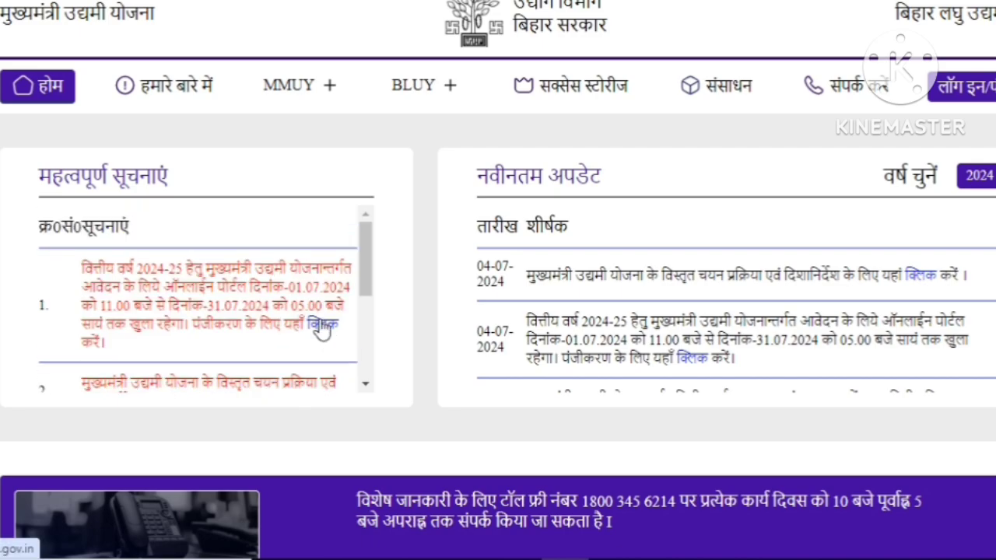
scroll(739, 327, "down", 3)
scroll(312, 336, "down", 3)
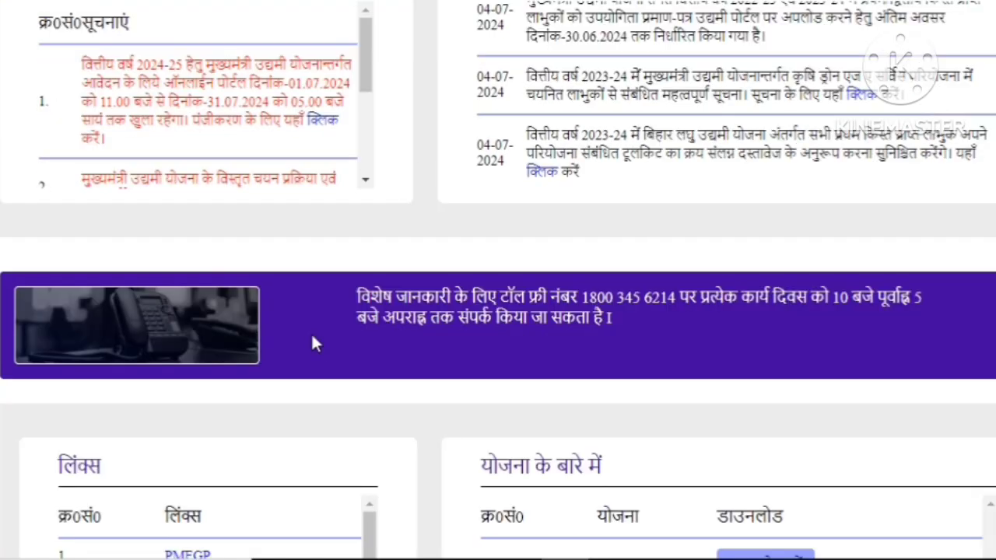
scroll(313, 342, "down", 3)
scroll(576, 404, "down", 3)
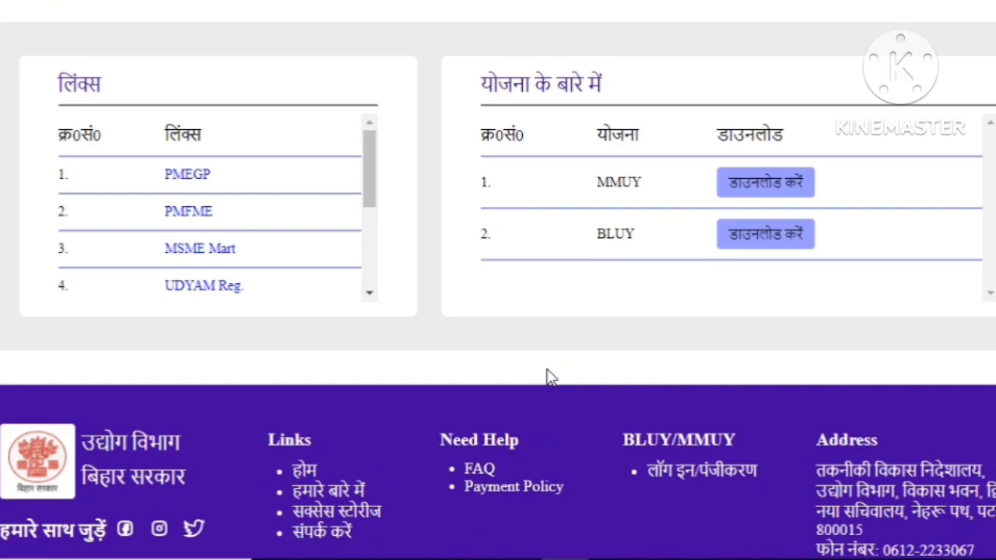
scroll(547, 376, "up", 4)
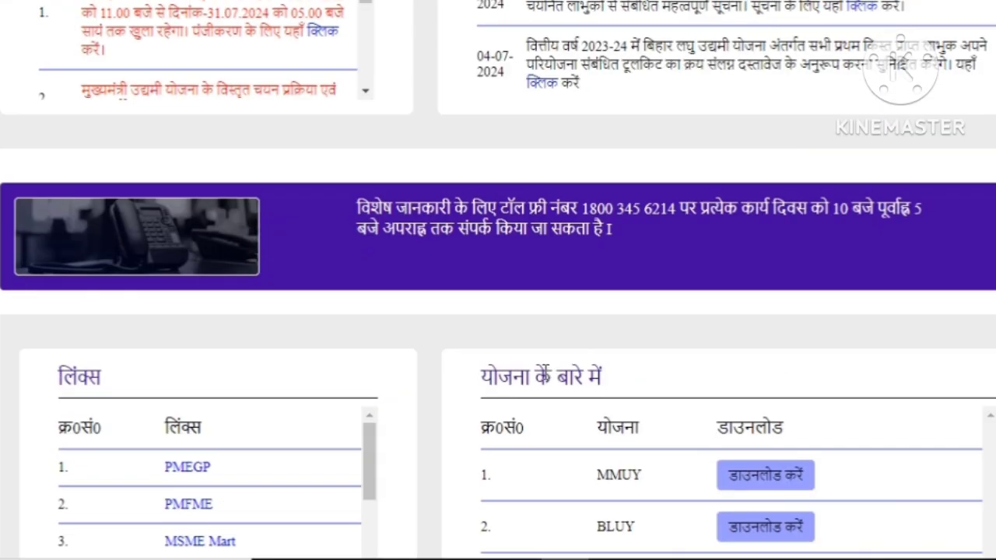
scroll(546, 373, "up", 3)
scroll(545, 372, "up", 1)
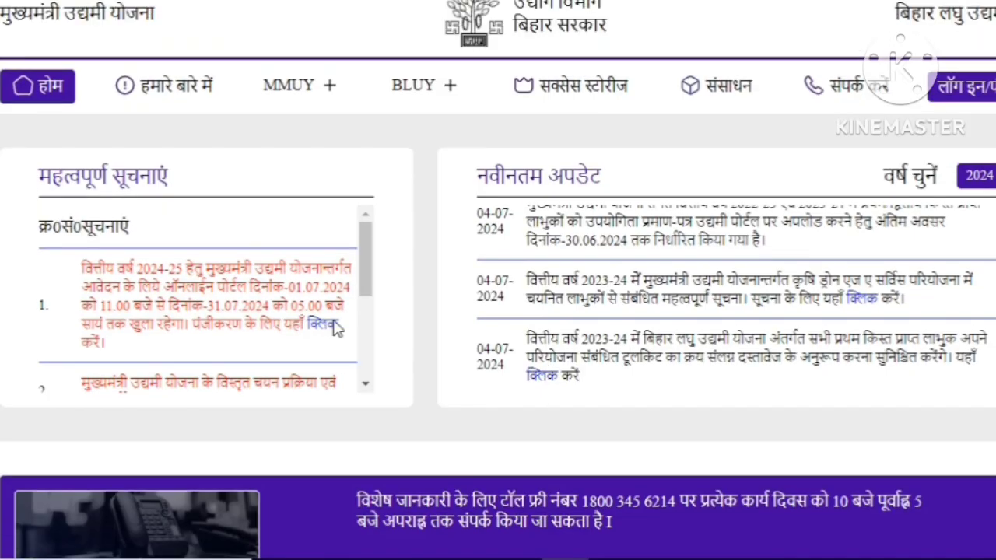
Open the 2024-25 registration form from the first important notice and review its name and email fields
left_click(332, 322)
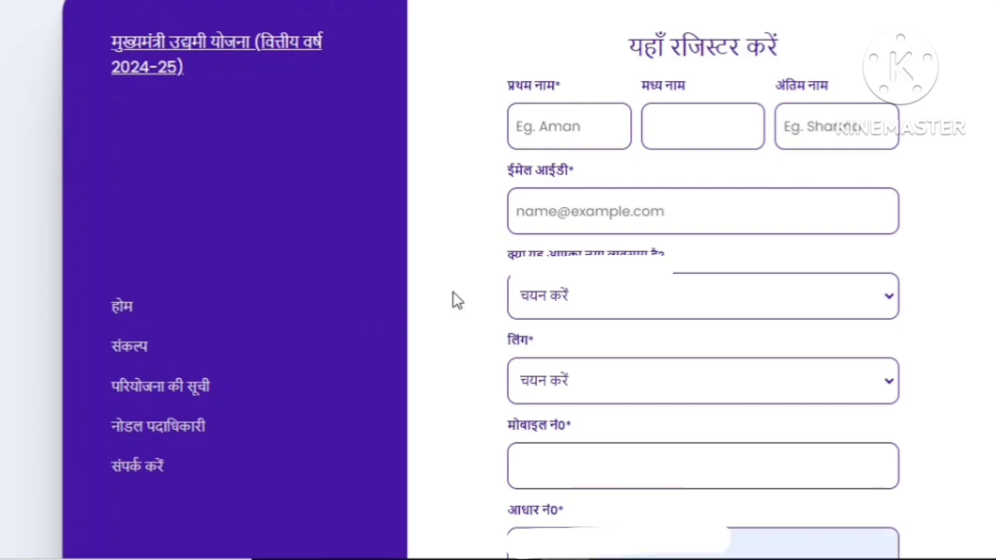
left_click_drag(630, 51, 790, 58)
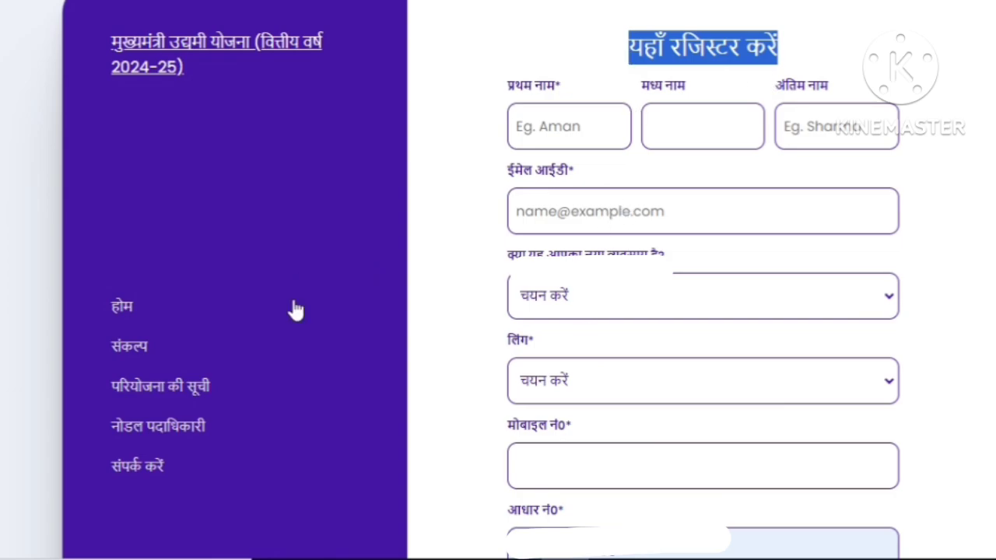
left_click_drag(507, 92, 567, 94)
left_click(571, 131)
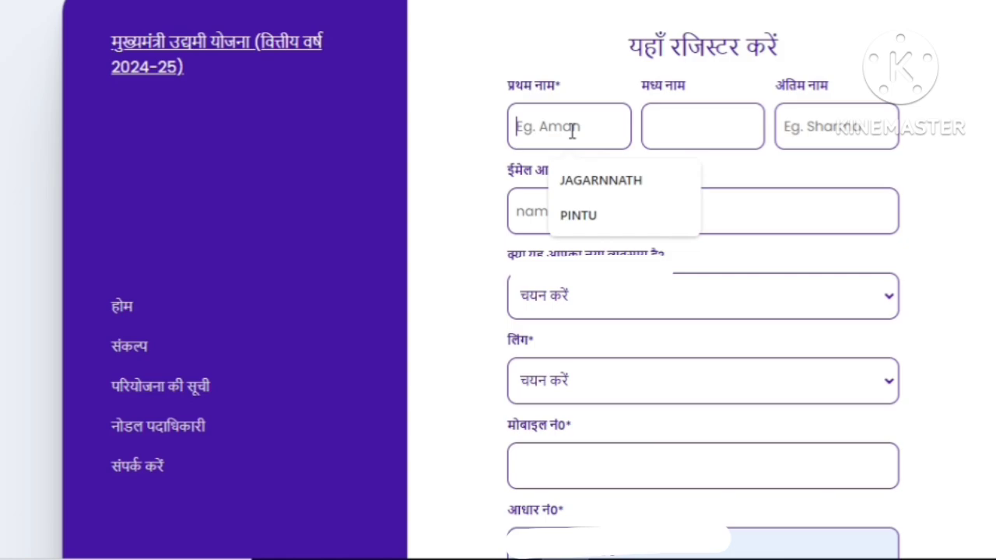
left_click_drag(634, 81, 682, 92)
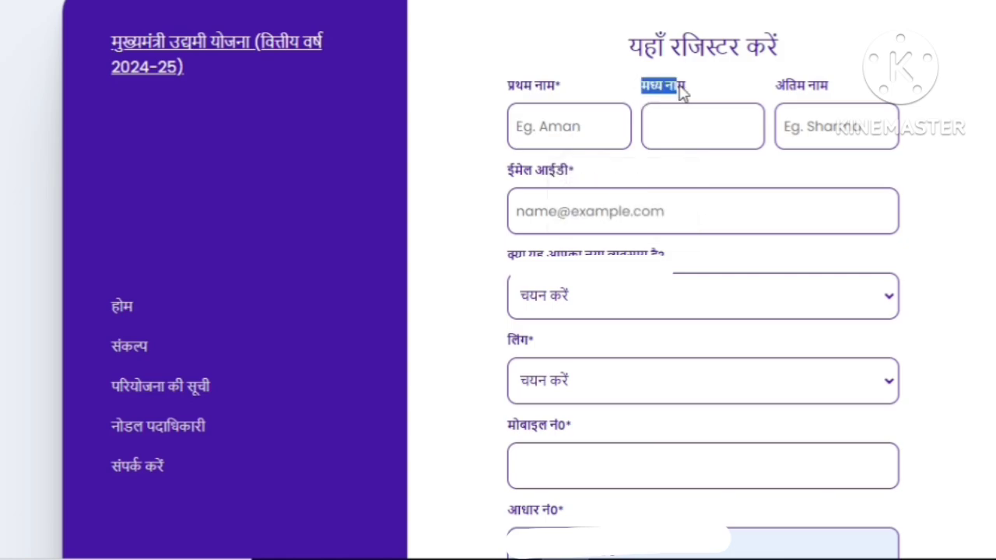
left_click(685, 116)
left_click_drag(771, 80, 844, 78)
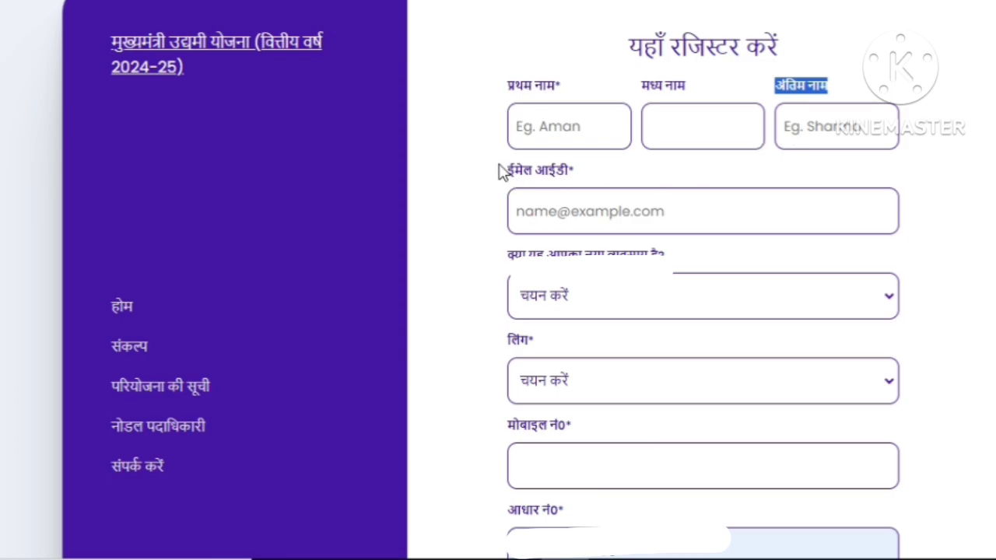
left_click_drag(500, 168, 599, 176)
left_click(614, 174)
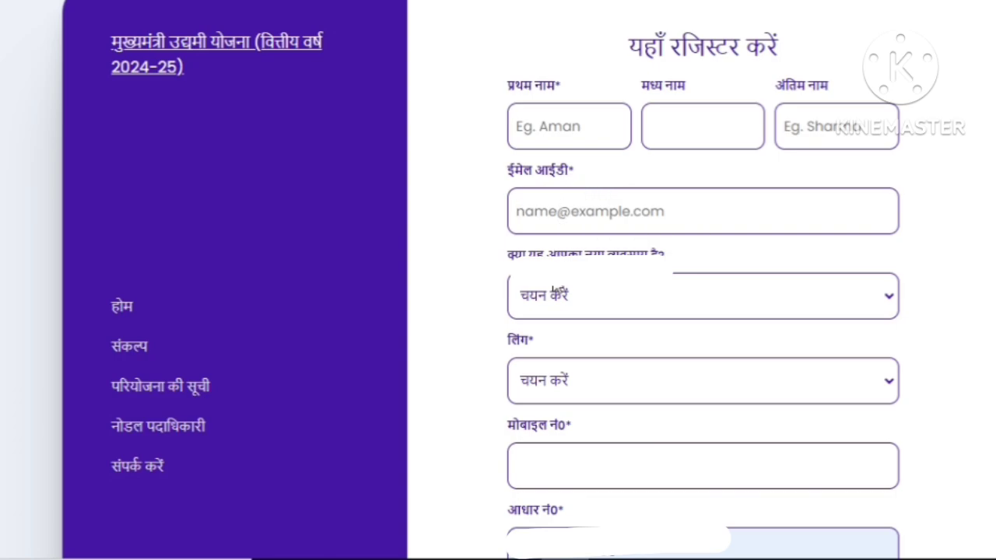
Answer Yes to the question asking whether this is a new business (क्या यह आपका नया व्यवसाय है?)
left_click_drag(506, 255, 657, 293)
left_click(608, 308)
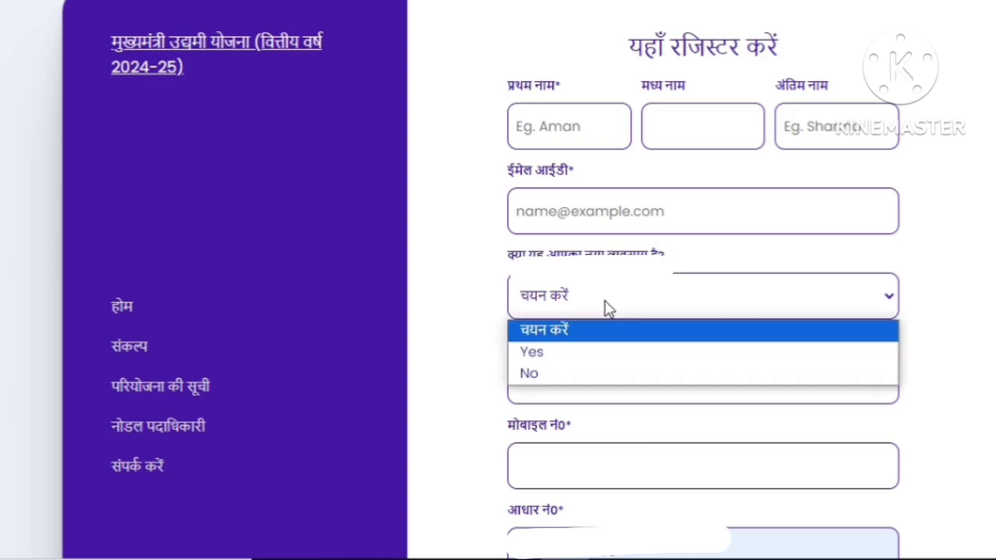
left_click(546, 353)
Examine the gender options, the mobile and Aadhaar number fields, and the available application types (आवेदन का प्रकार)
scroll(574, 306, "down", 3)
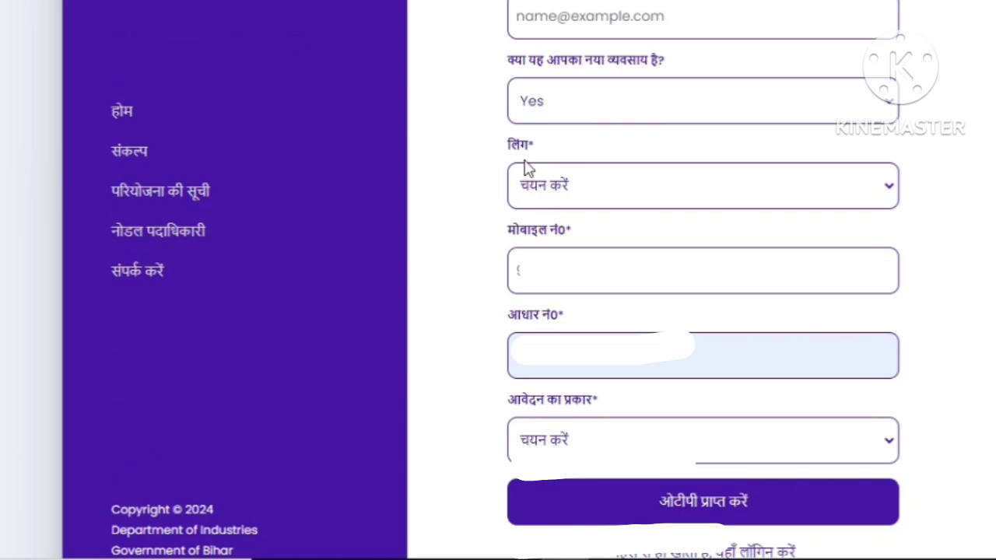
left_click_drag(509, 143, 555, 151)
left_click(553, 152)
left_click(555, 200)
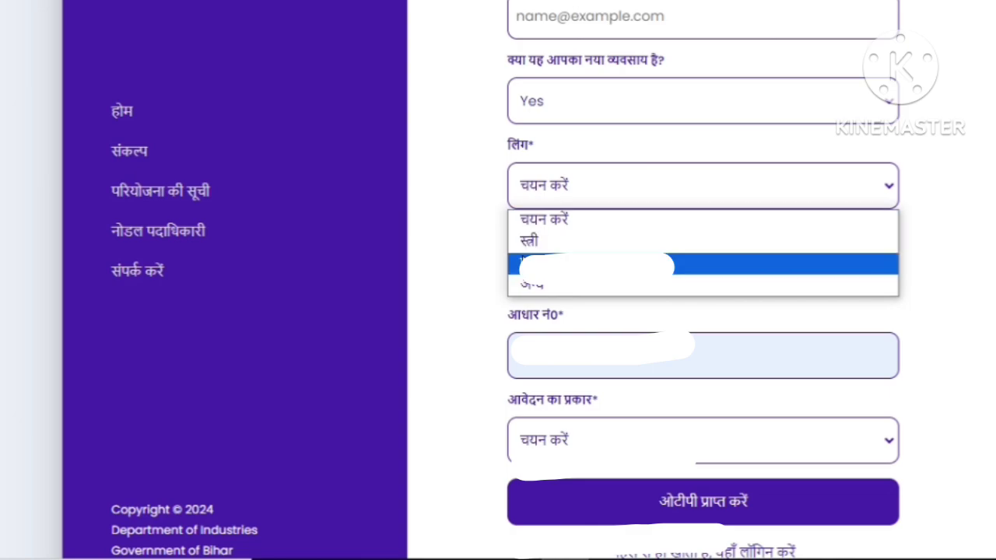
left_click(466, 245)
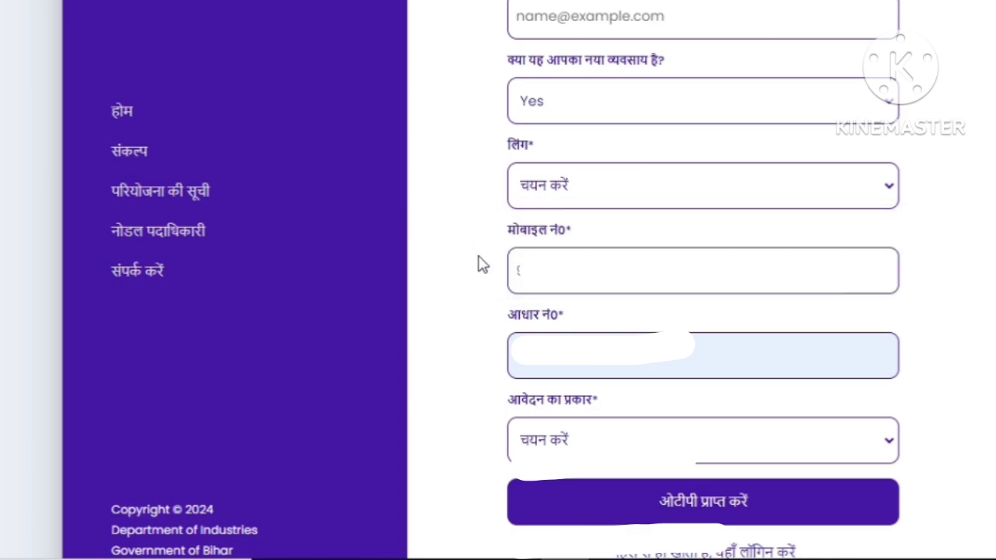
left_click_drag(498, 237, 588, 237)
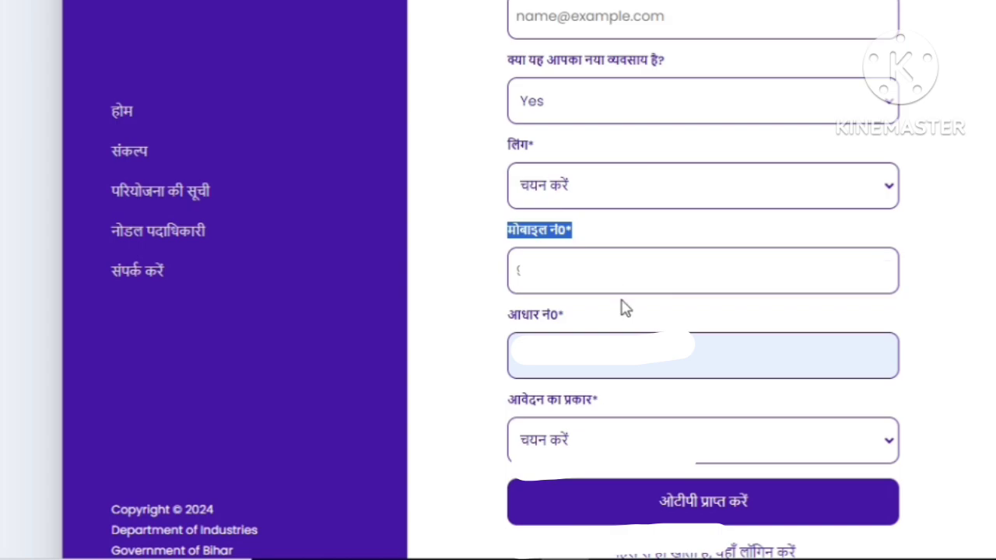
left_click(457, 306)
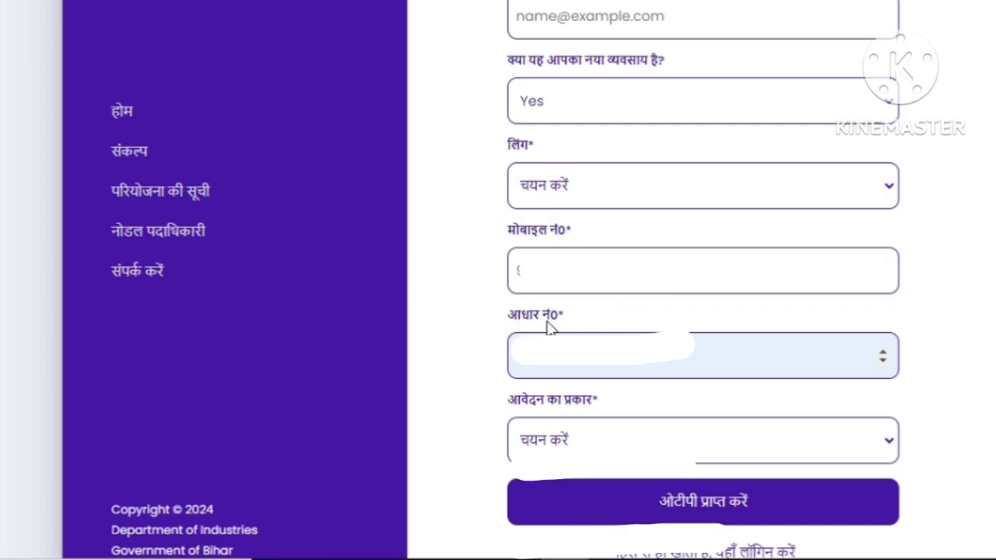
left_click_drag(523, 328, 573, 327)
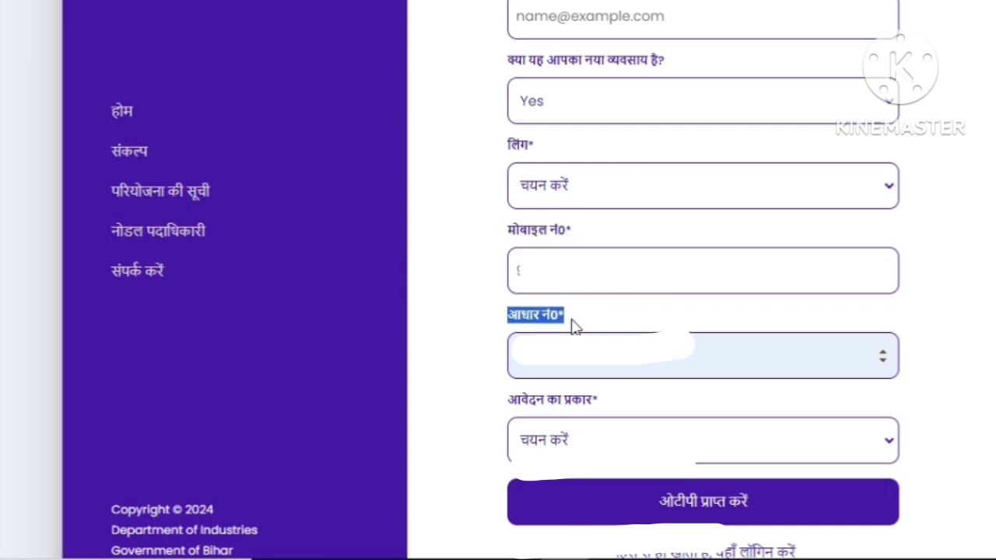
left_click(645, 371)
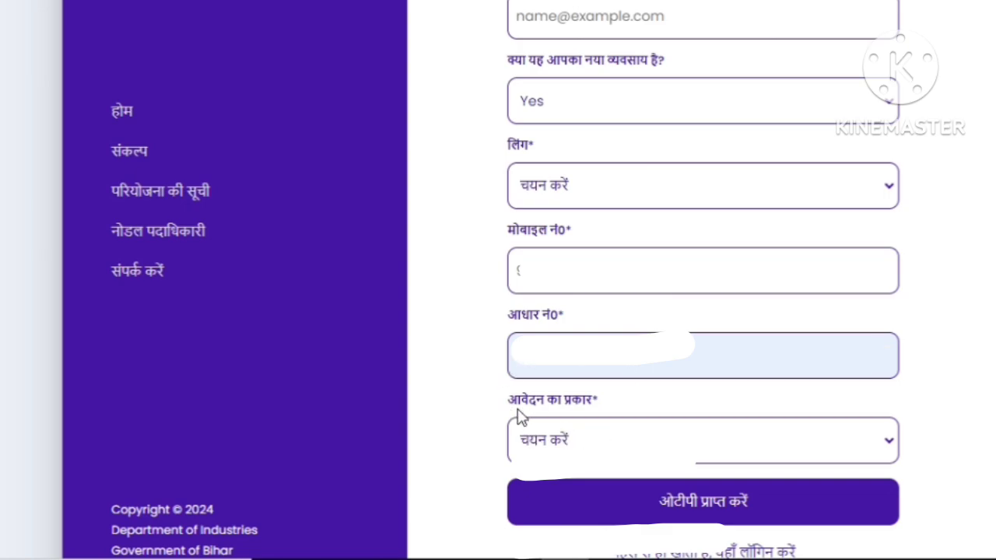
left_click_drag(599, 404, 589, 412)
left_click(570, 440)
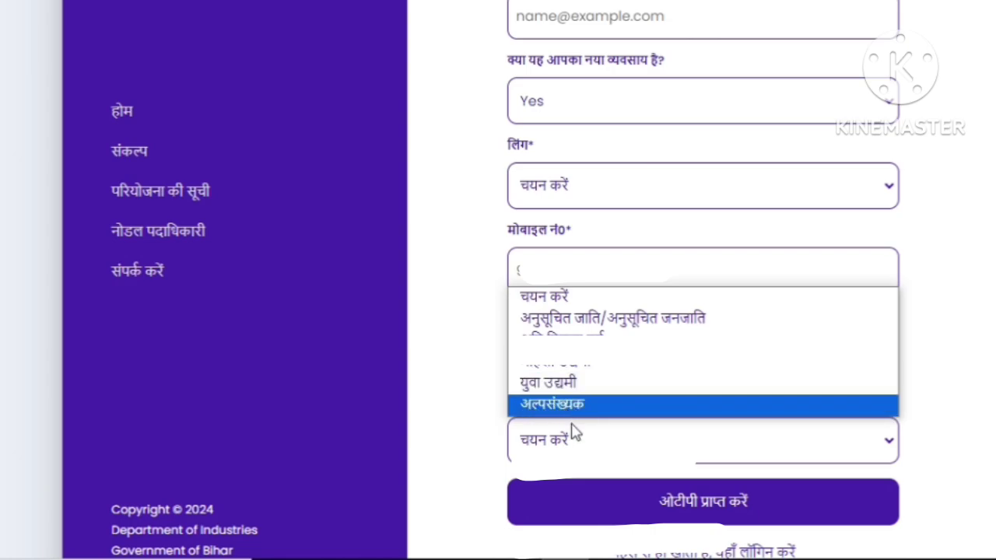
left_click(464, 477)
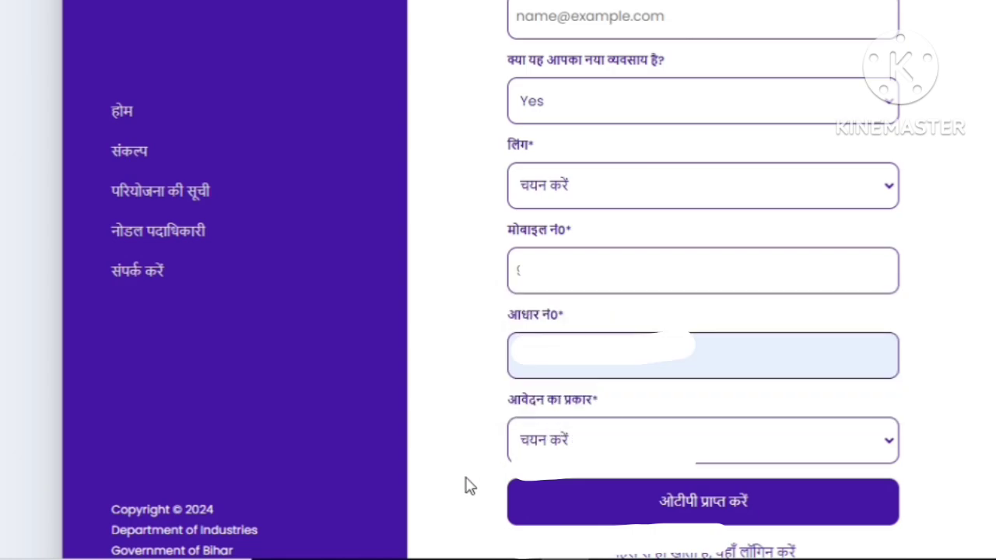
Request the OTP for the registration, enter the verification code and submit it to verify the phone
left_click(704, 504)
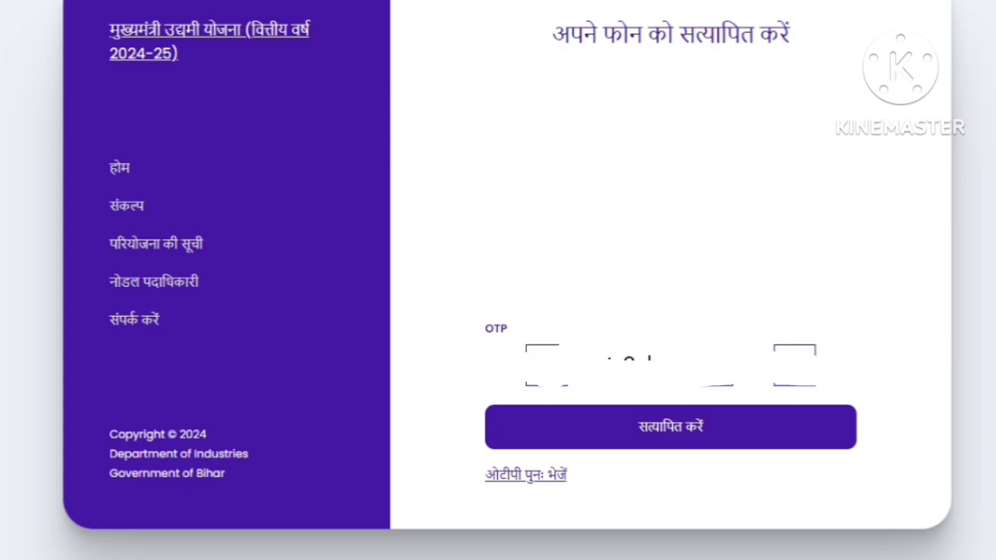
left_click(795, 365)
left_click(793, 364)
left_click(682, 438)
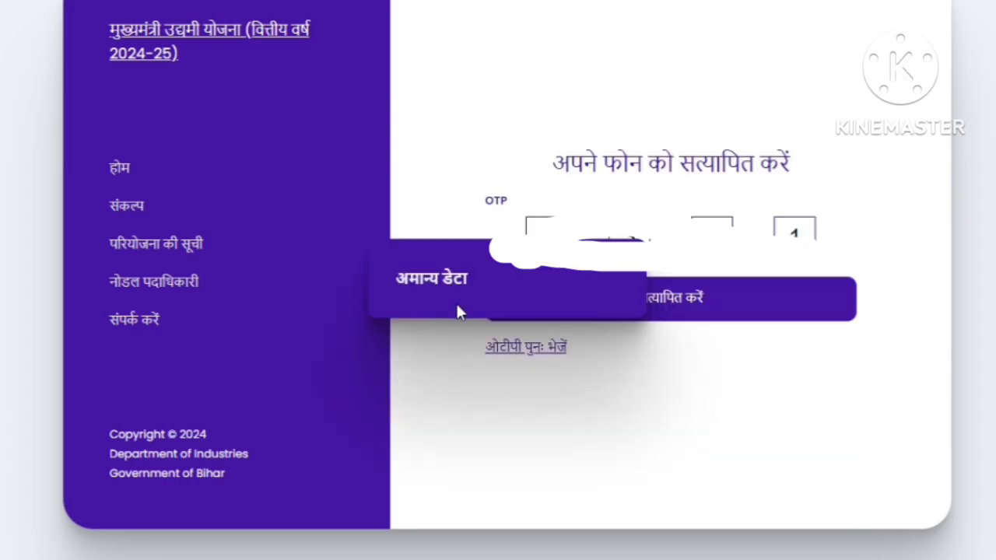
left_click(670, 305)
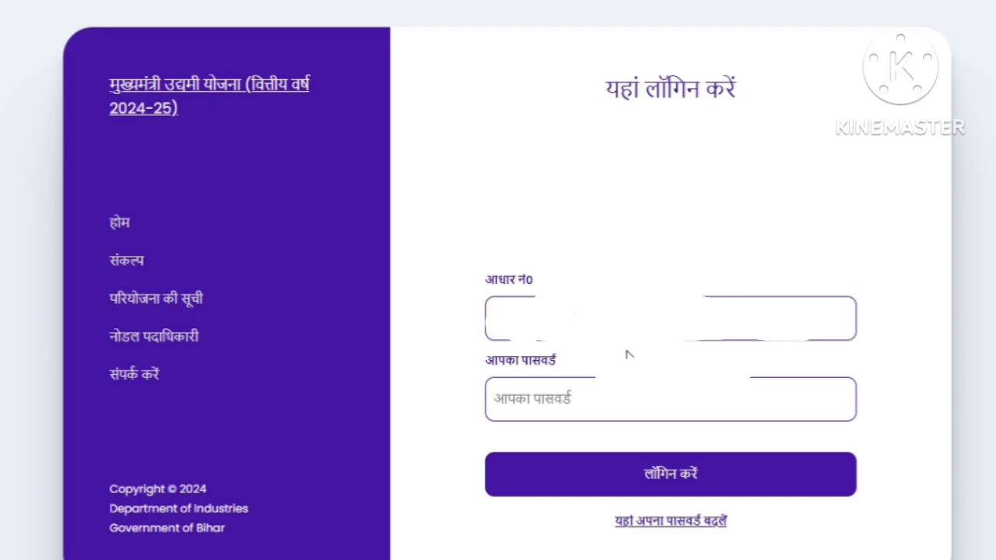
Log in to the applicant account with the Aadhaar number and the account password
left_click(632, 323)
type("*")
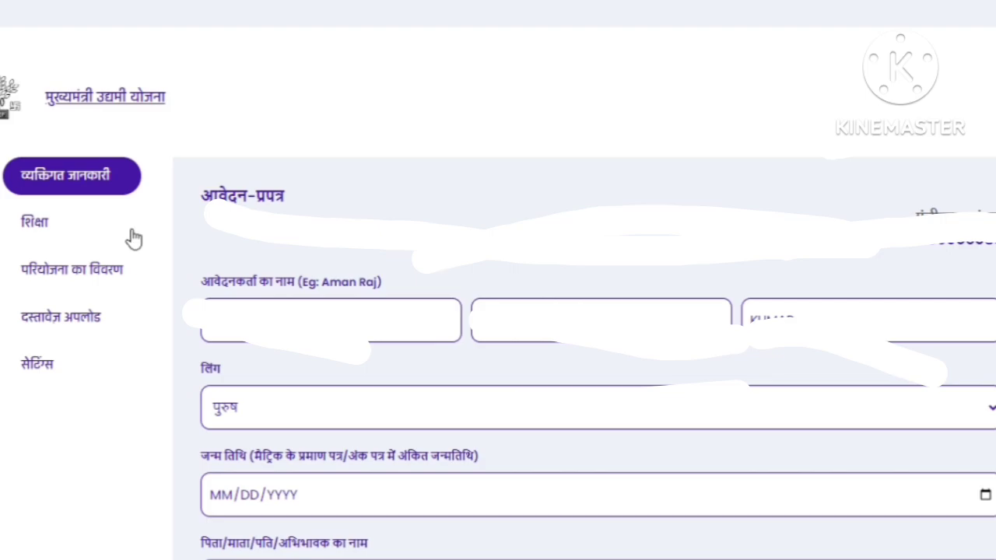
Set the applicant's relationship to the guardian (आवेदनकर्ता का अभिभावक से संबंध) to पिता in the personal information form
scroll(134, 239, "down", 1)
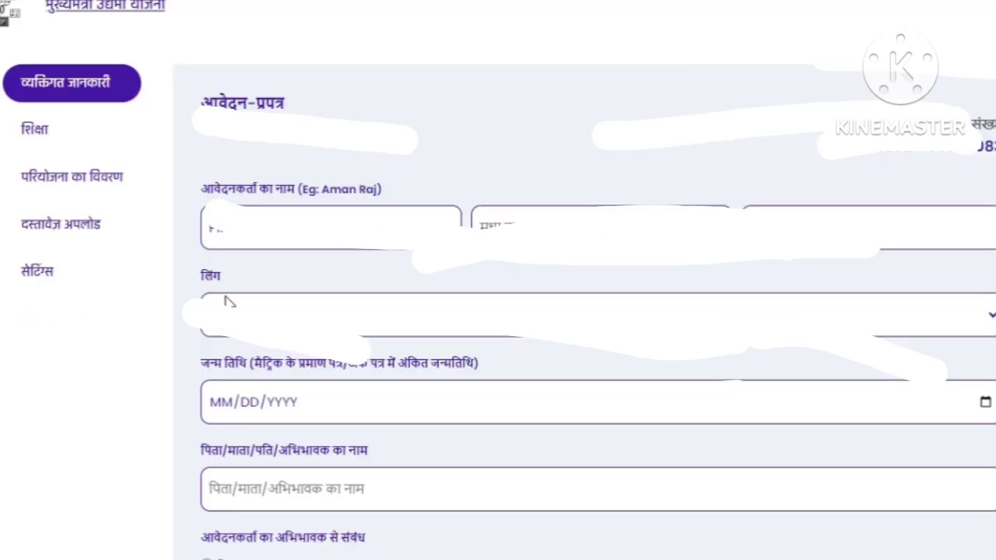
scroll(226, 302, "down", 1)
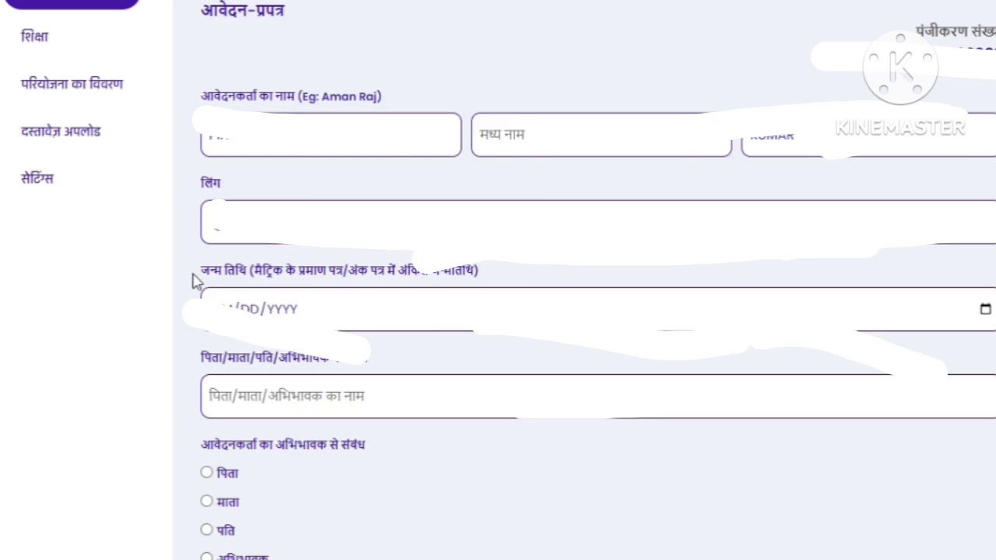
left_click_drag(195, 281, 505, 281)
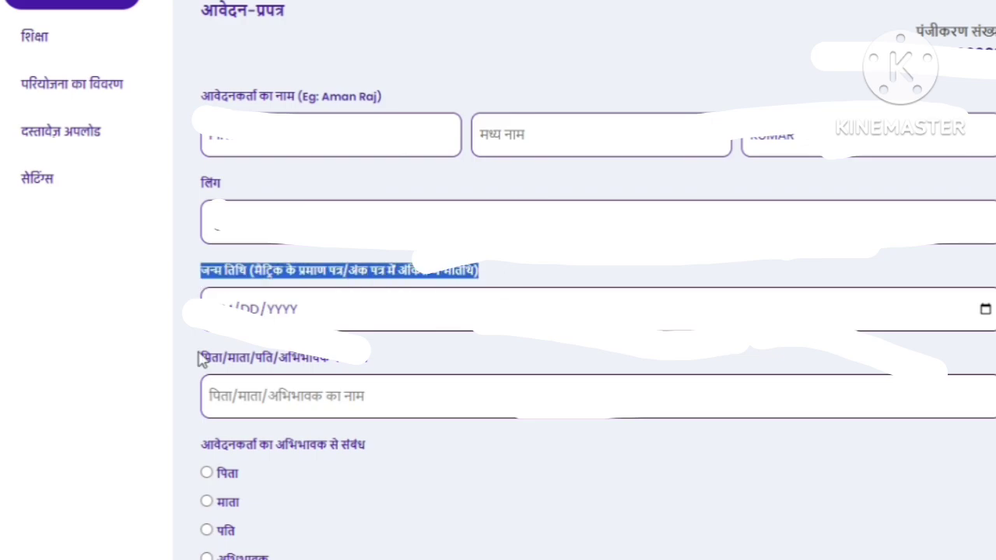
scroll(200, 342, "down", 2)
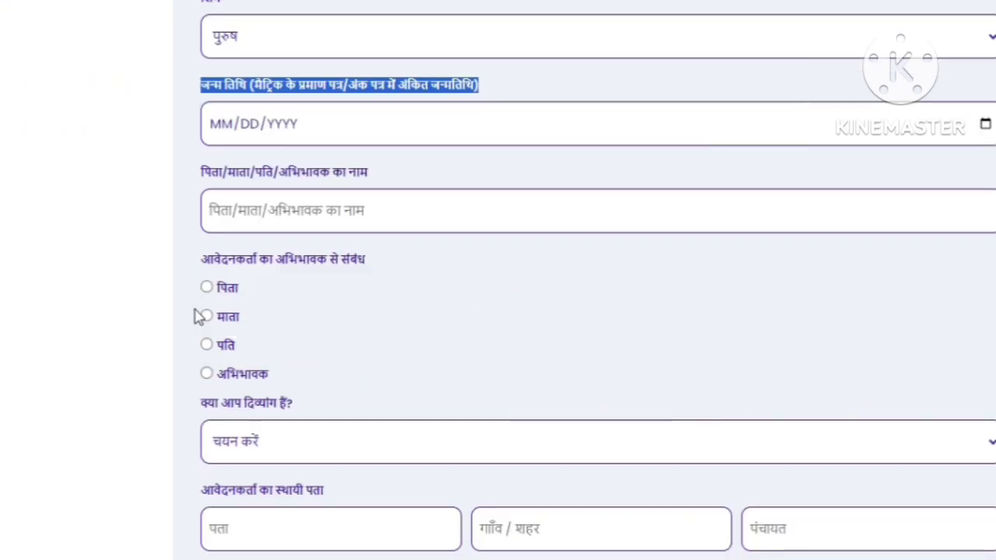
left_click(373, 212)
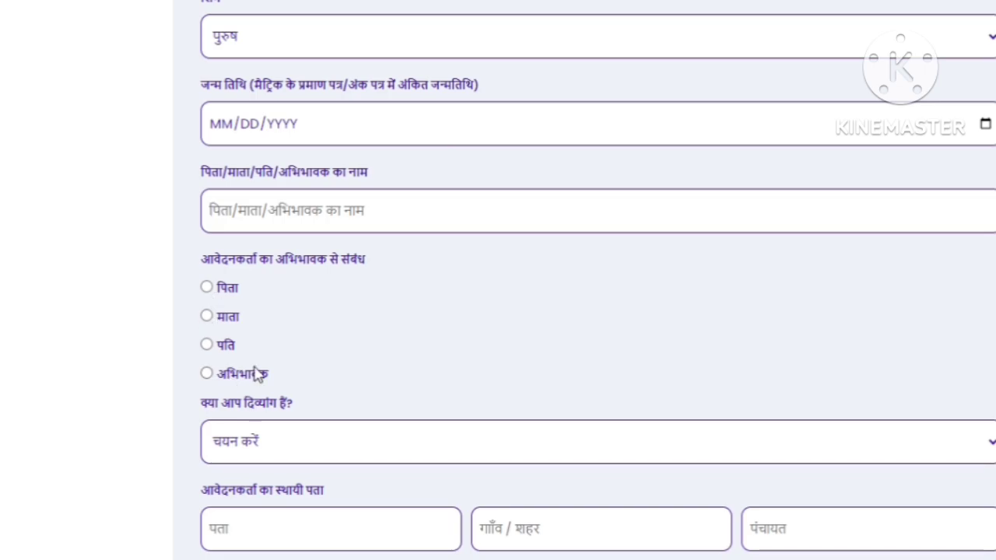
left_click(220, 294)
Answer No to the disability question (क्या आप दिव्यांग हैं?)
scroll(334, 377, "down", 3)
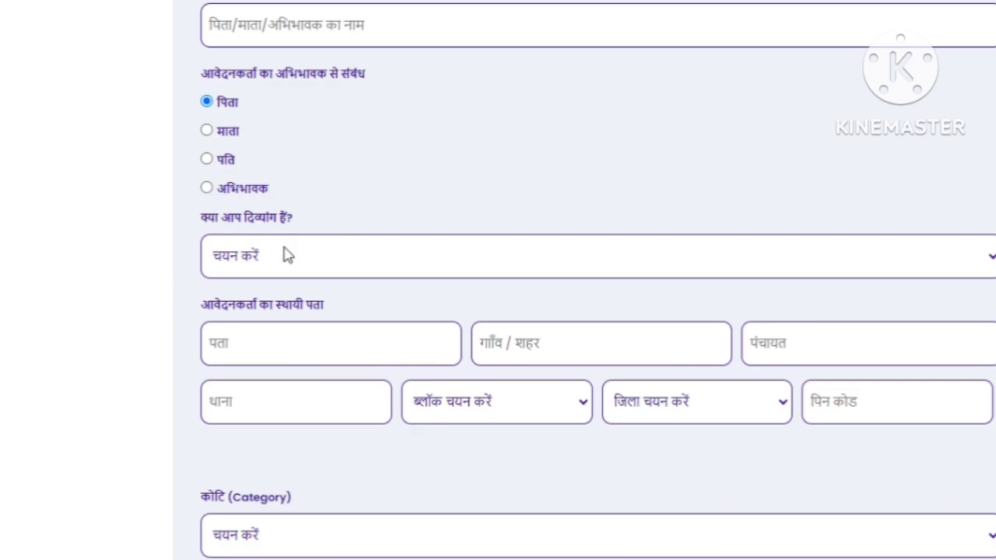
left_click(253, 265)
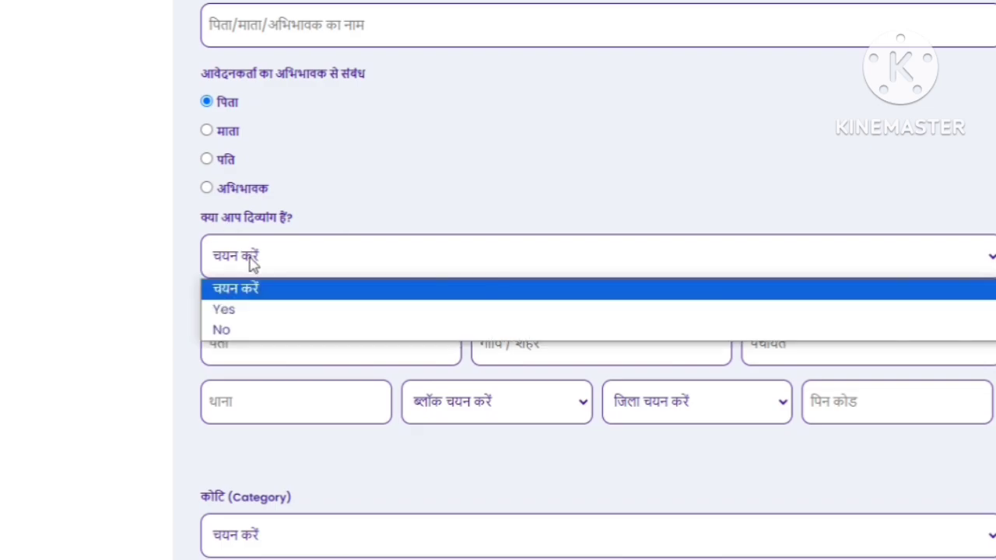
left_click(249, 314)
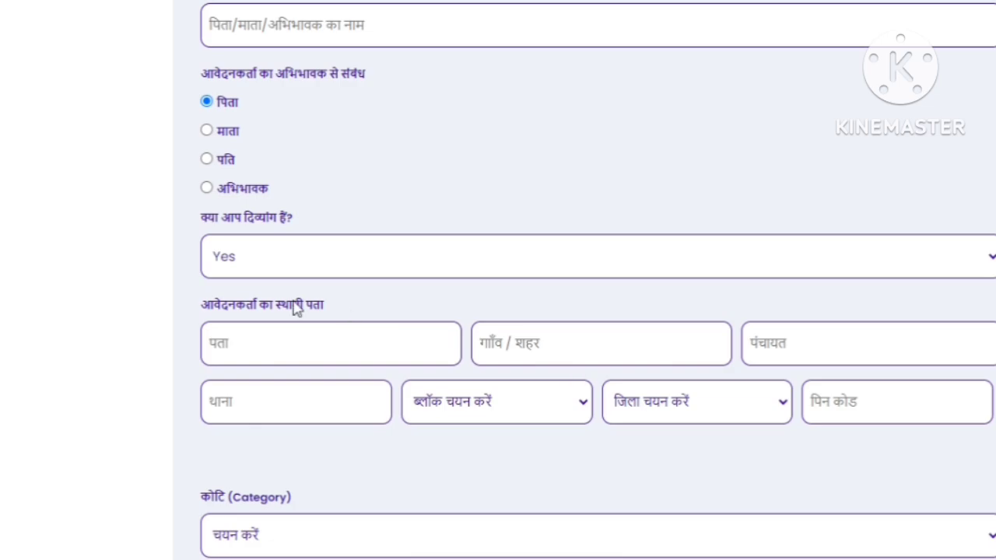
left_click(315, 268)
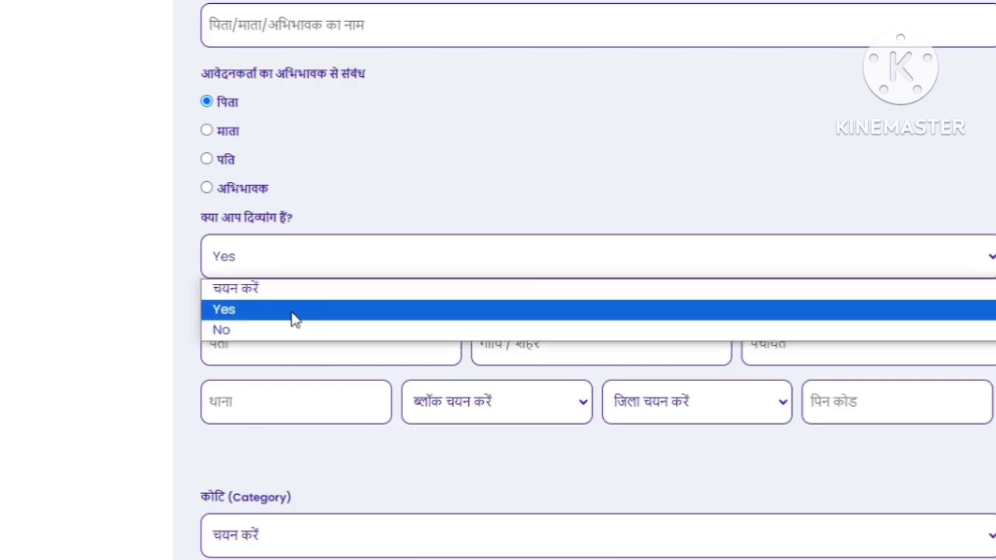
left_click(264, 326)
Examine the permanent address fields: address, village/city, panchayat, police station, block options, district options and PIN code
scroll(237, 347, "down", 1)
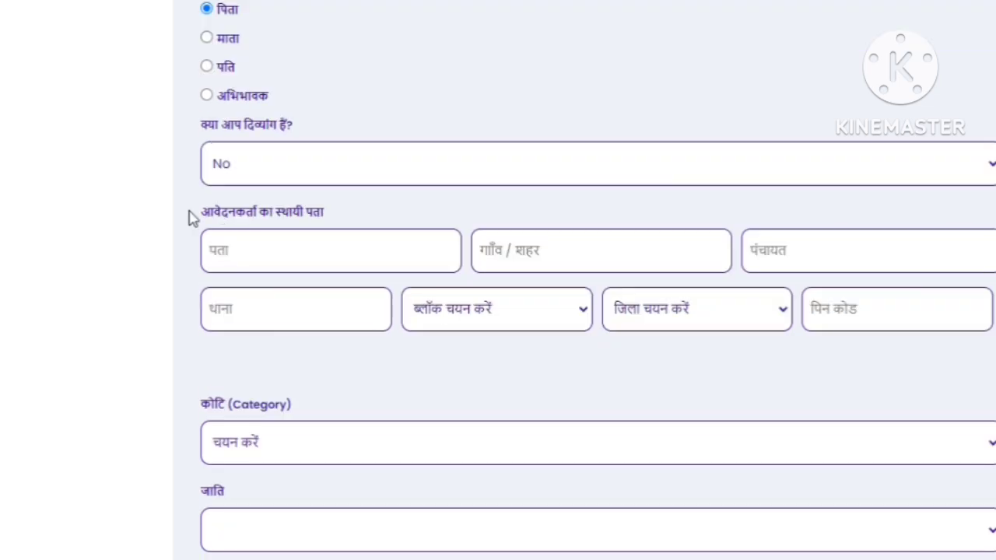
left_click_drag(188, 216, 340, 222)
left_click(375, 224)
left_click(233, 255)
left_click(541, 262)
left_click(743, 257)
left_click(259, 308)
left_click(484, 316)
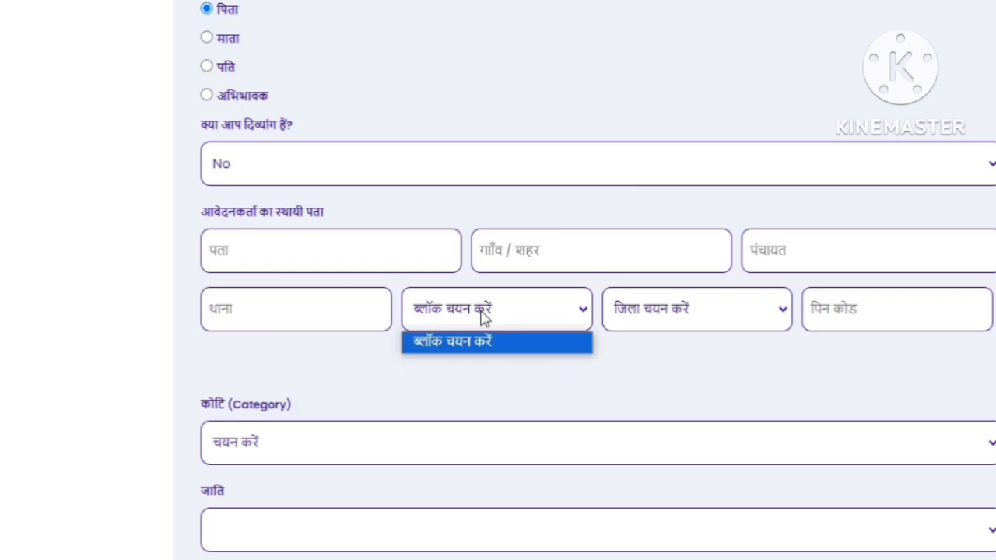
left_click(484, 341)
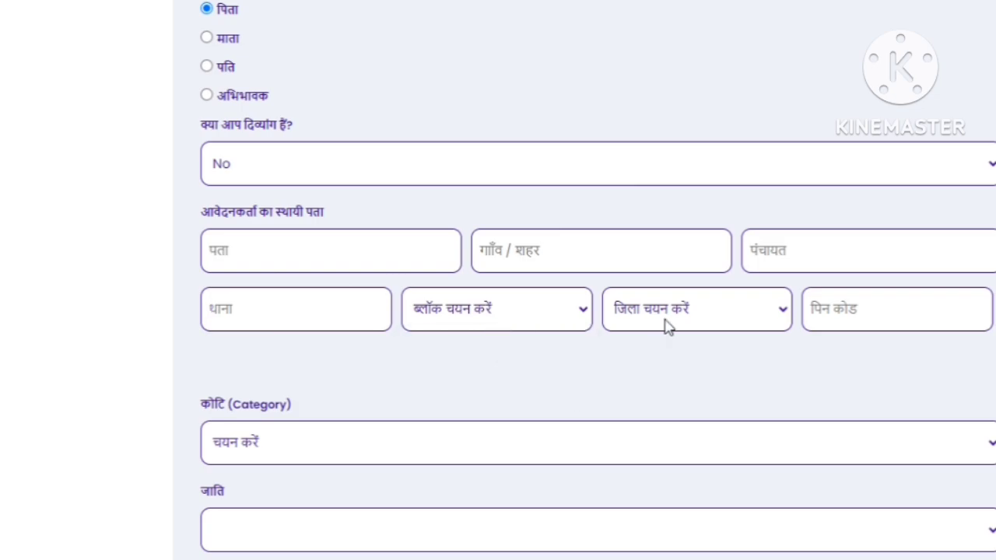
left_click(666, 326)
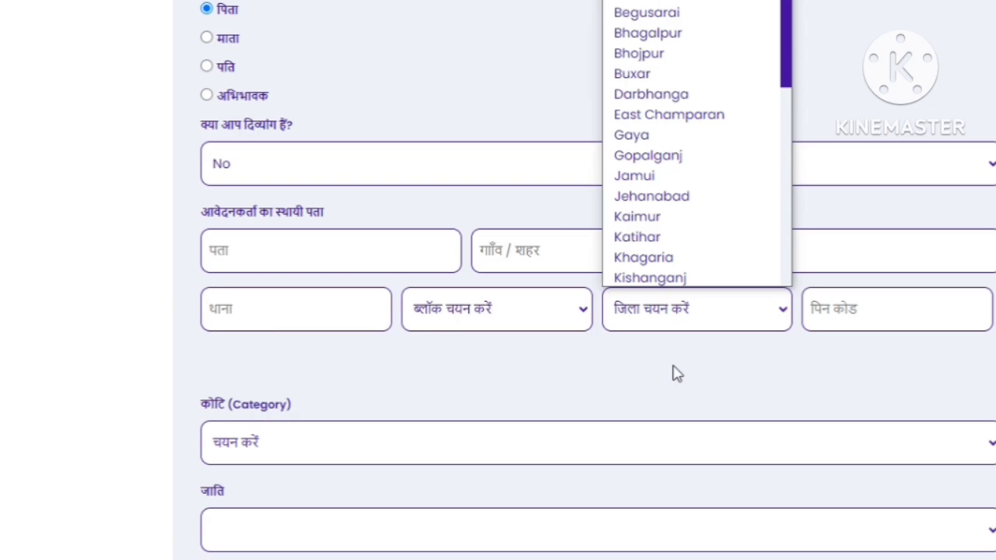
left_click(675, 374)
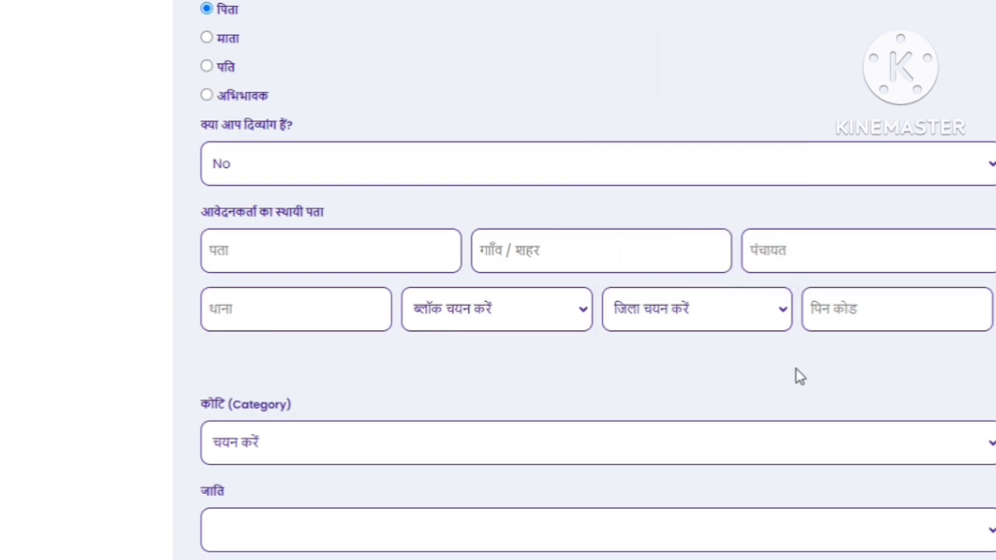
left_click(837, 325)
Set the category (कोटि) to SC and the caste (जाति) to the option beginning with चमार , मोची
scroll(366, 391, "down", 2)
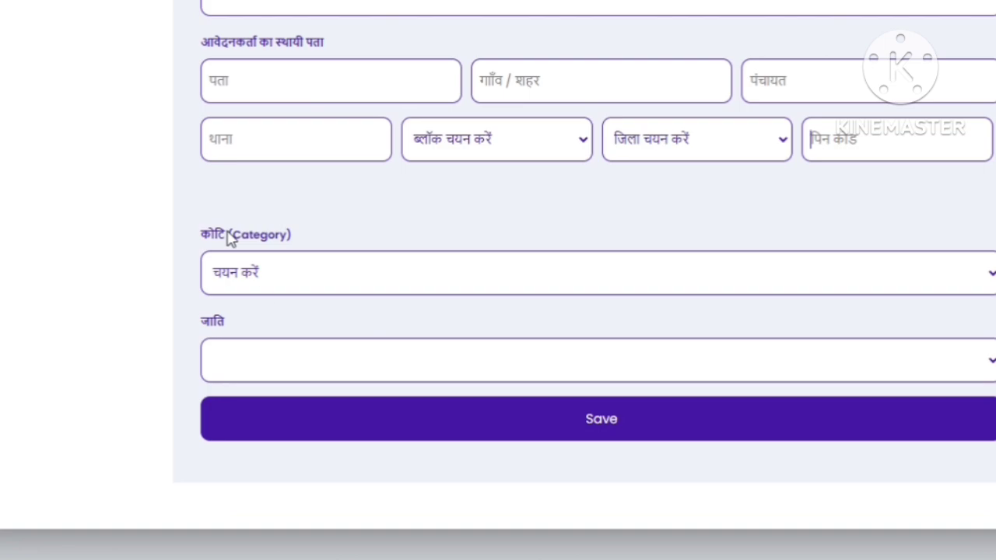
left_click(265, 287)
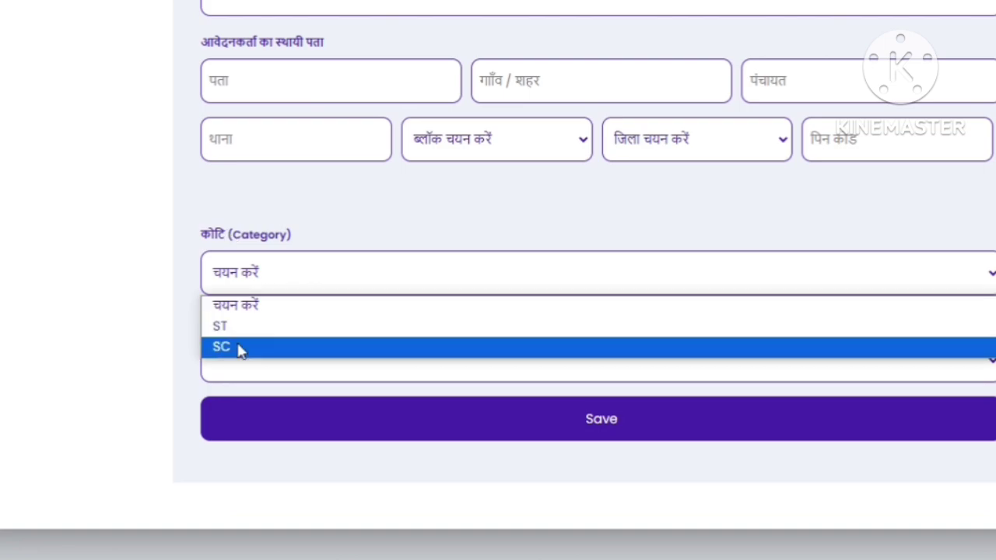
left_click(344, 213)
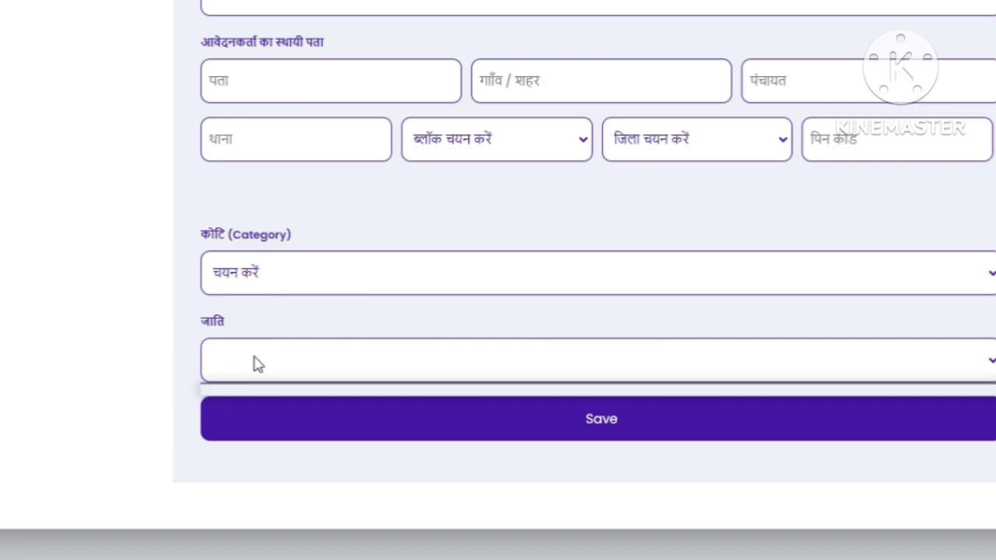
left_click(298, 283)
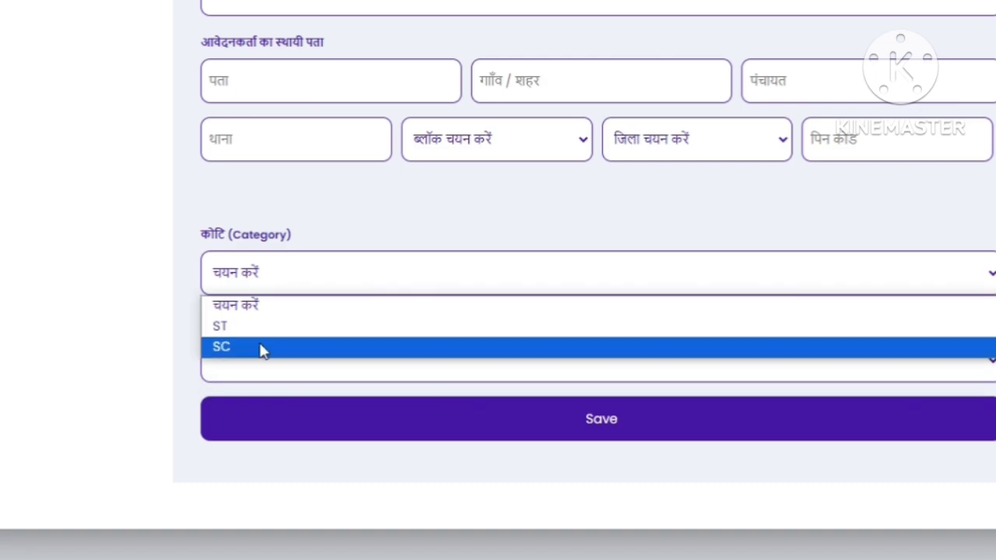
left_click(262, 348)
left_click(263, 362)
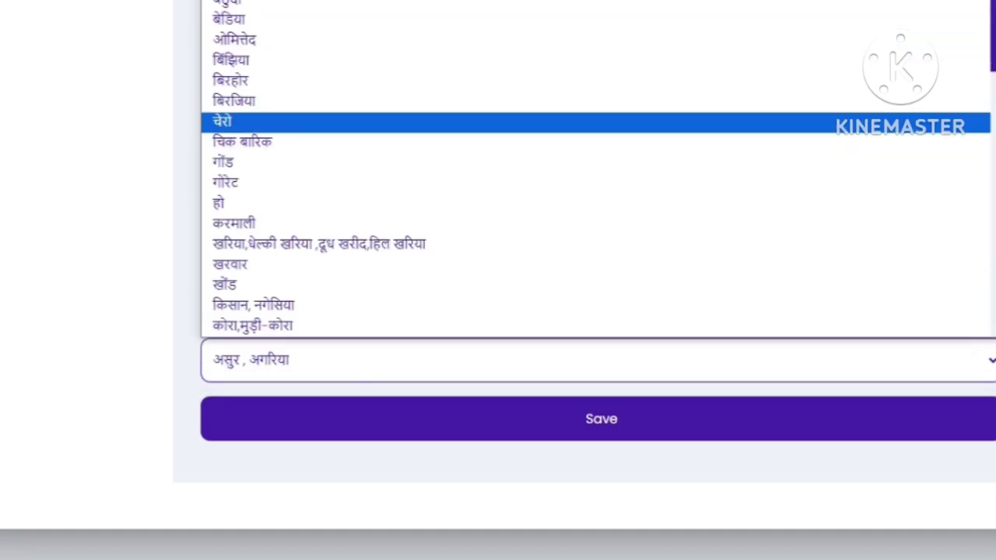
scroll(270, 46, "down", 5)
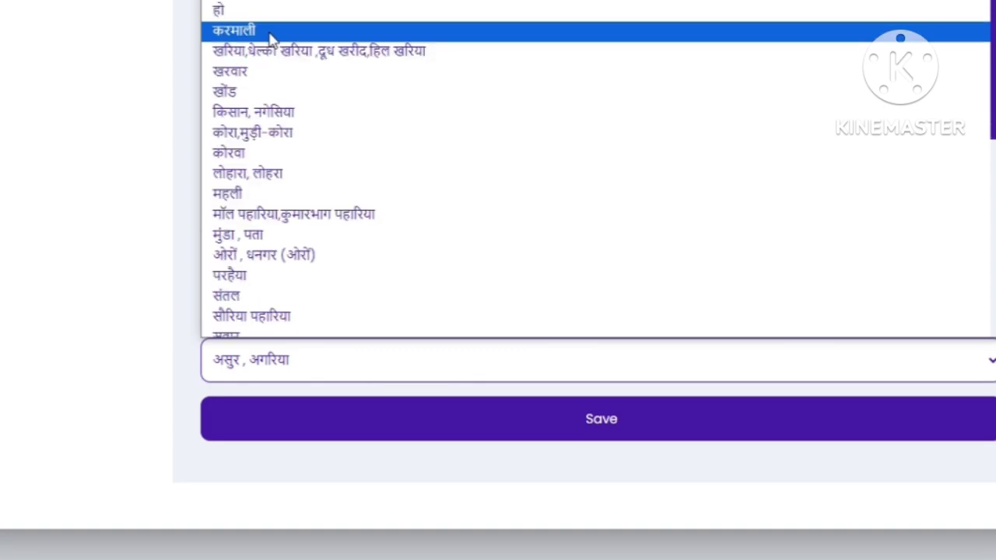
scroll(274, 89, "down", 5)
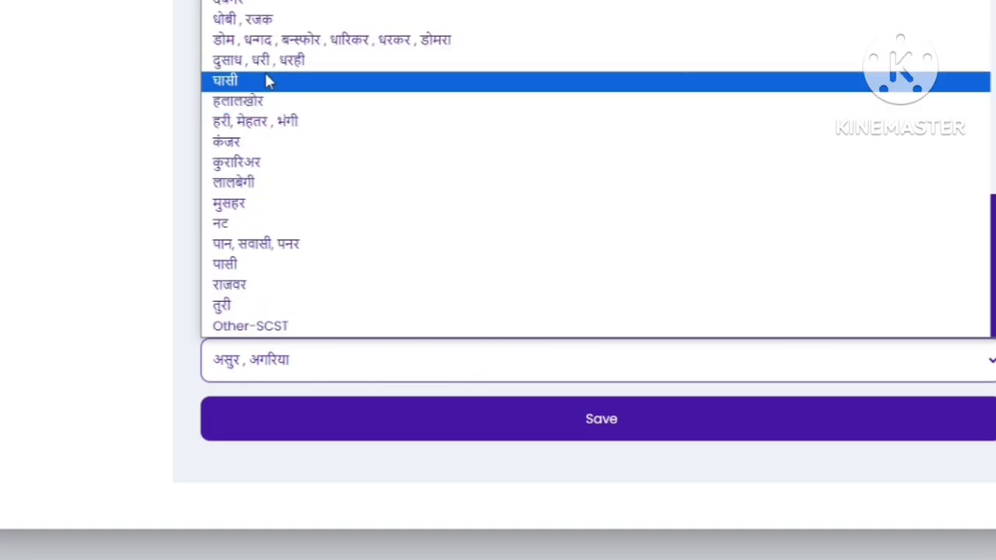
left_click(474, 443)
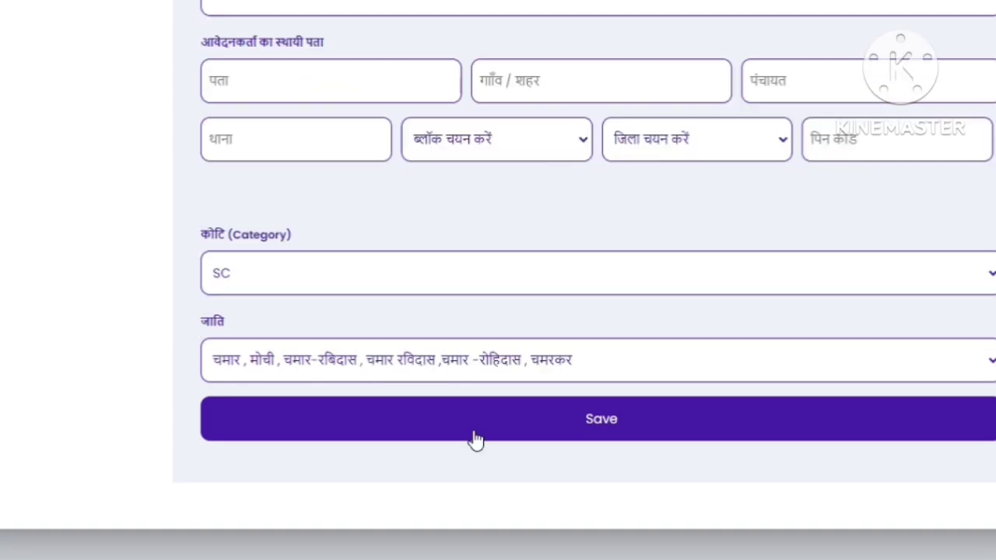
Go to the शिक्षा section and open the form for adding educational details (शैक्षणिक विवरण जोड़ें)
scroll(573, 518, "up", 3)
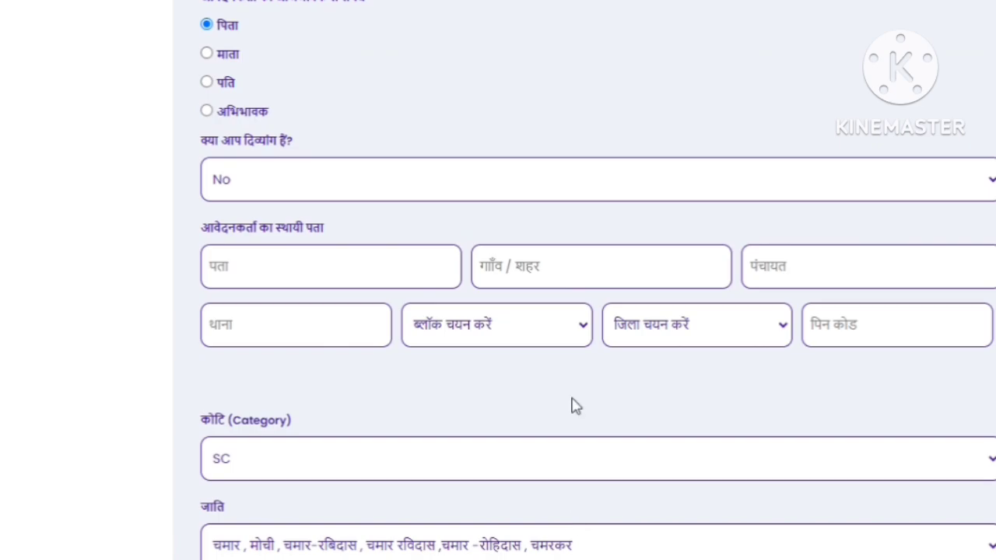
scroll(573, 407, "down", 3)
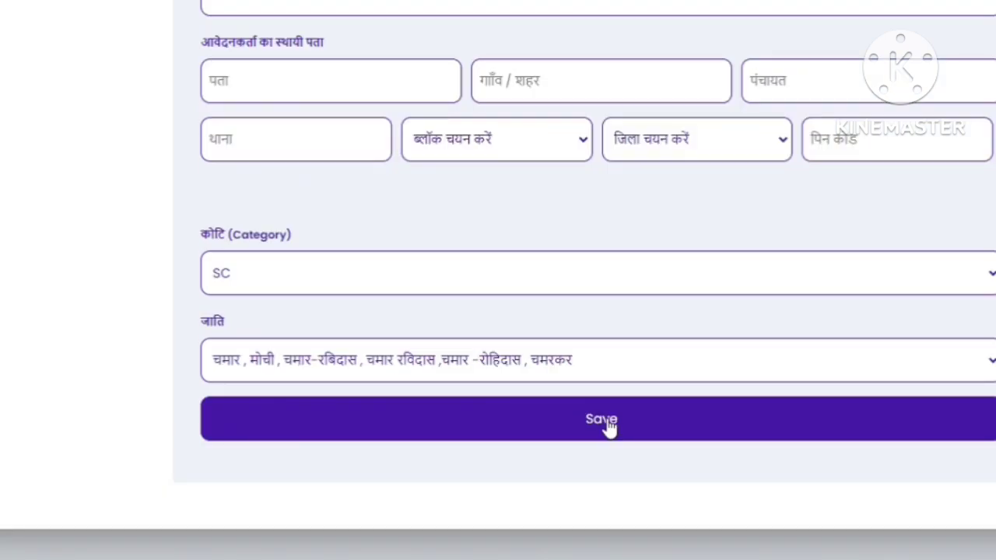
scroll(111, 180, "up", 10)
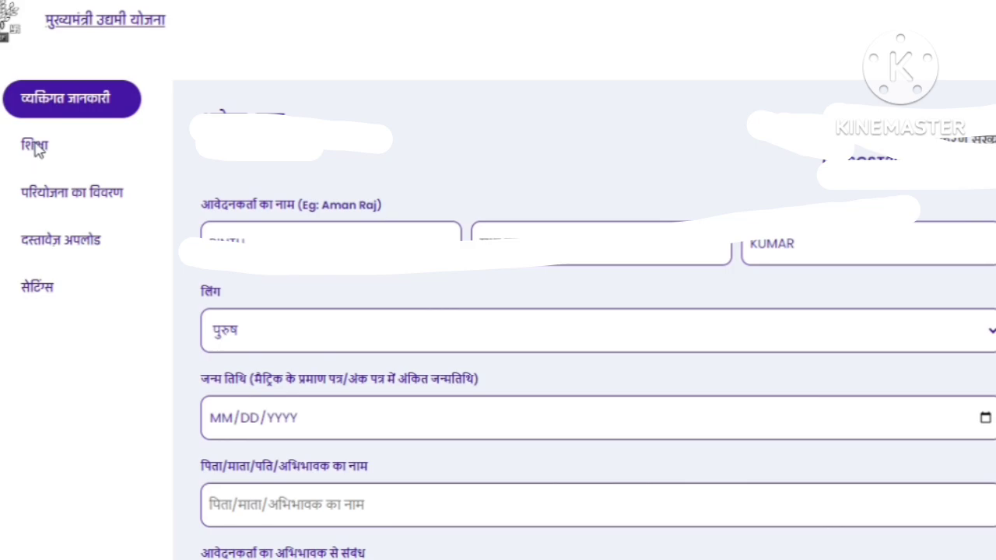
left_click(37, 150)
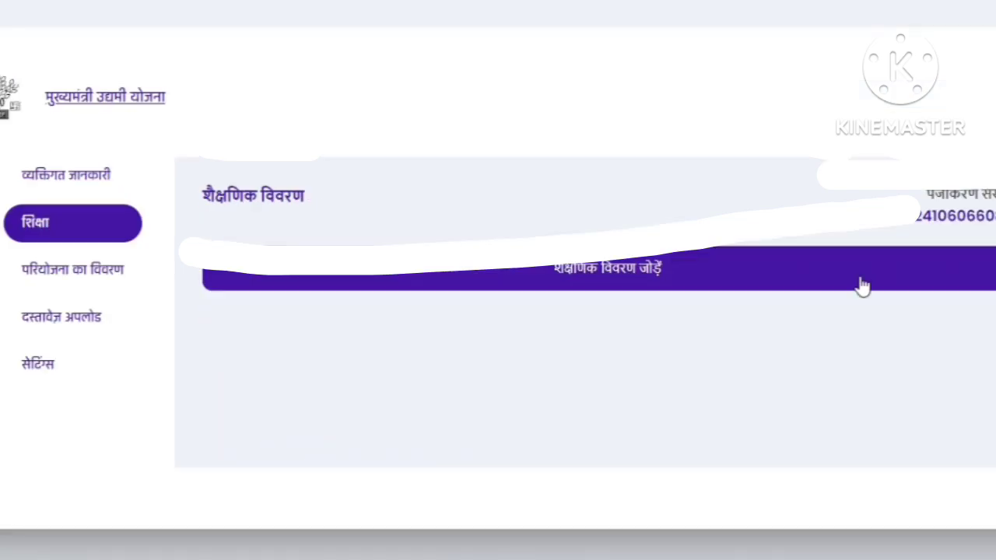
left_click(591, 272)
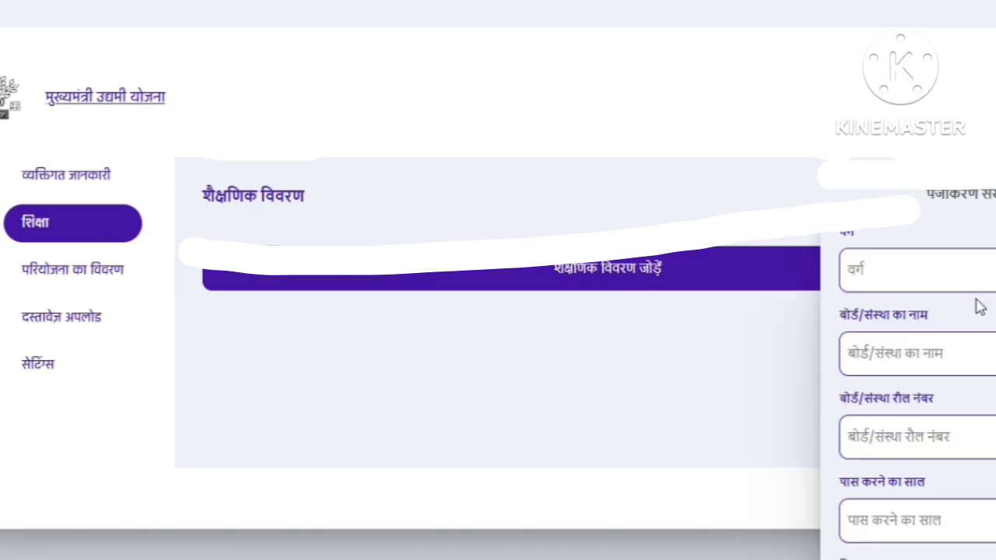
Examine the education entry's fields for class, board or institution name, roll number, passing year and subject
scroll(968, 296, "down", 2)
scroll(949, 311, "up", 2)
left_click(933, 282)
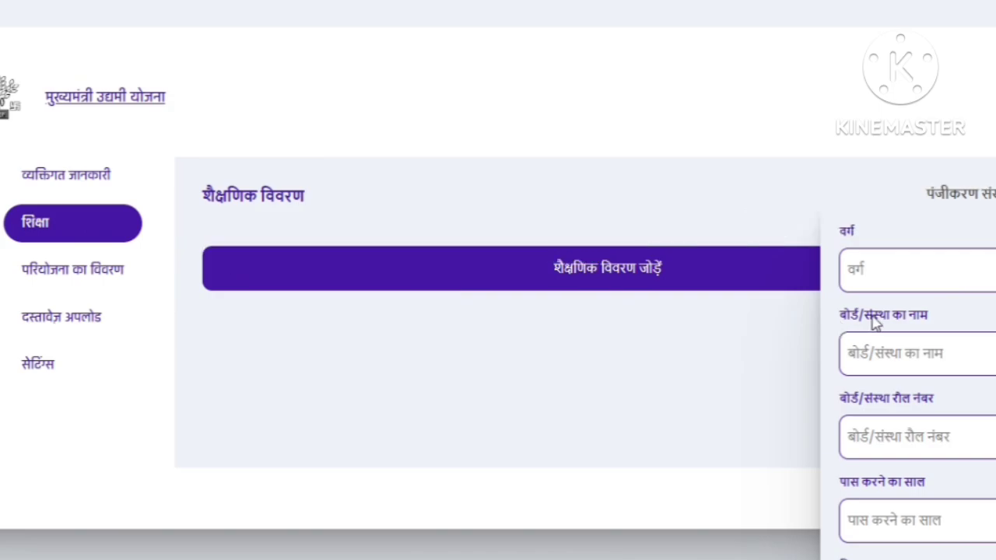
left_click_drag(840, 317, 922, 318)
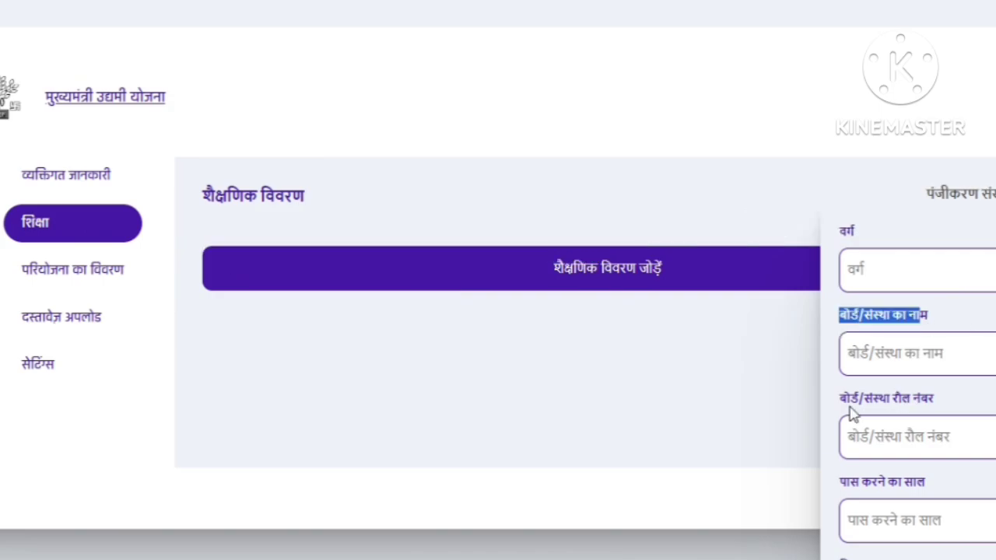
left_click_drag(840, 403, 955, 410)
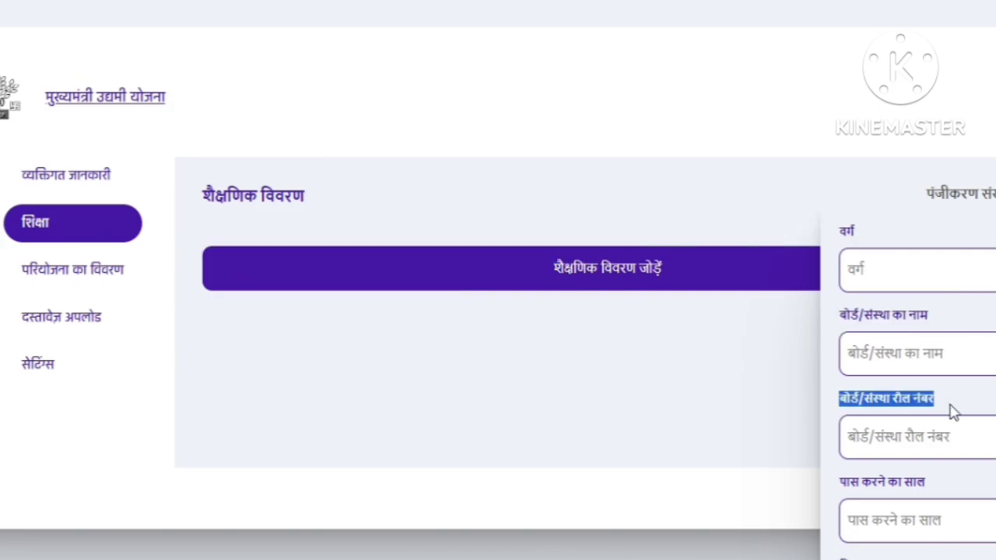
scroll(925, 409, "down", 1)
left_click_drag(850, 389, 959, 398)
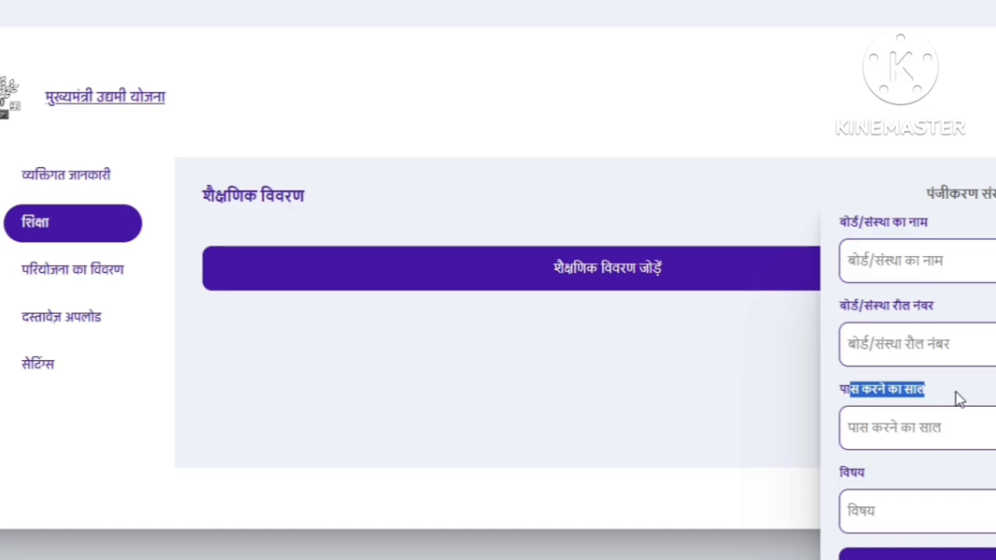
scroll(943, 427, "down", 1)
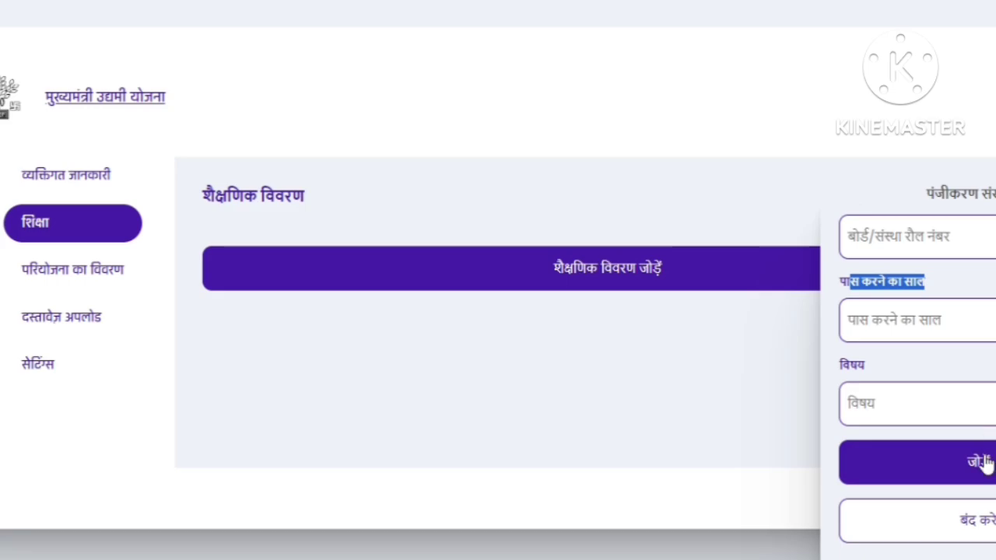
left_click(749, 466)
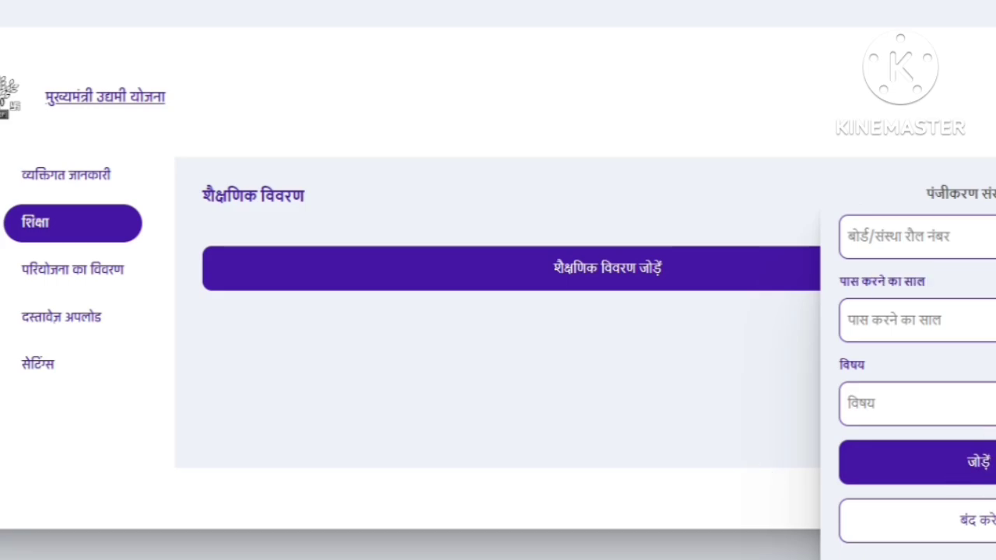
Open the परियोजना का विवरण section and bring up its project type and project selection fields
left_click(67, 270)
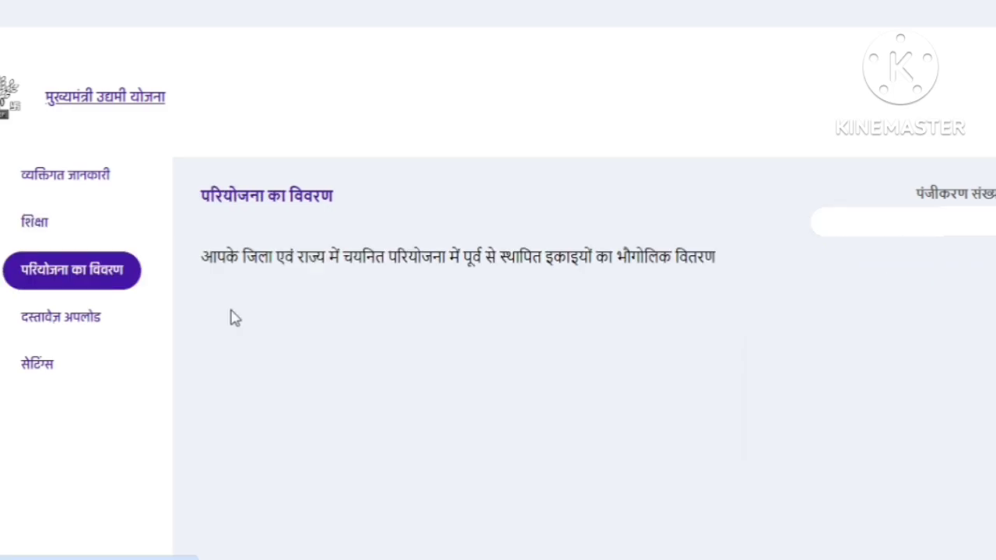
scroll(253, 249, "down", 2)
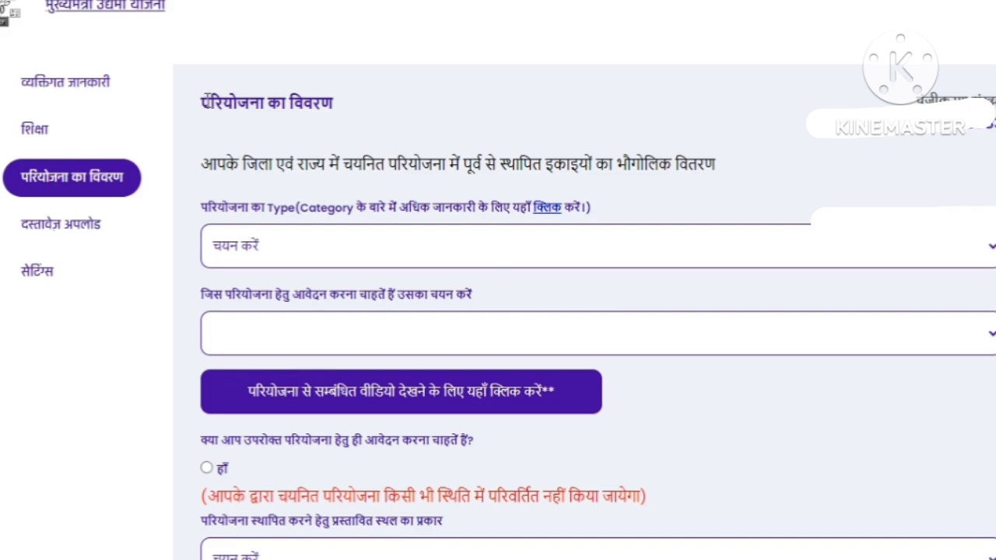
Examine the परियोजना का विवरण heading, the note on established units and the options offered for the project Type
left_click_drag(200, 103, 369, 119)
left_click(377, 122)
left_click_drag(203, 169, 445, 166)
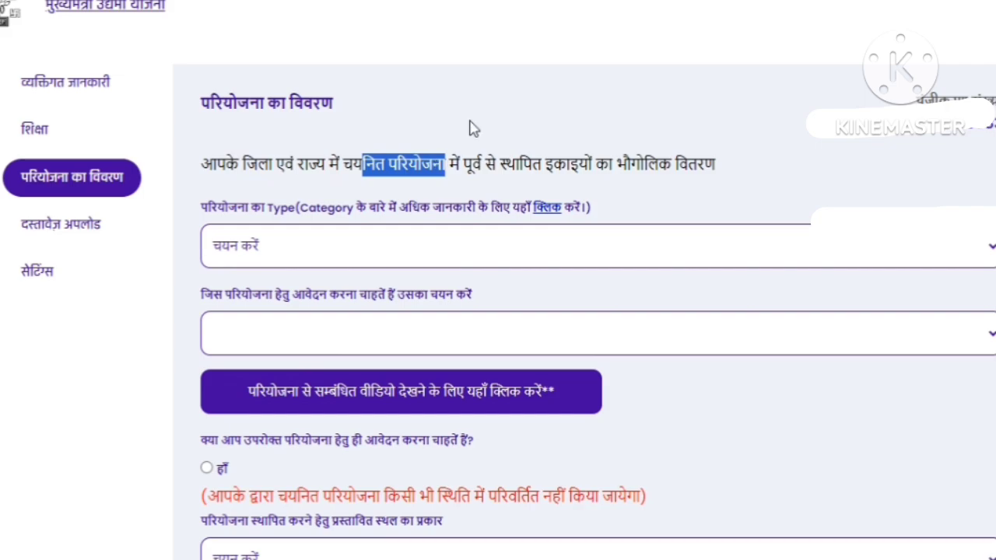
left_click_drag(545, 164, 724, 180)
left_click(724, 180)
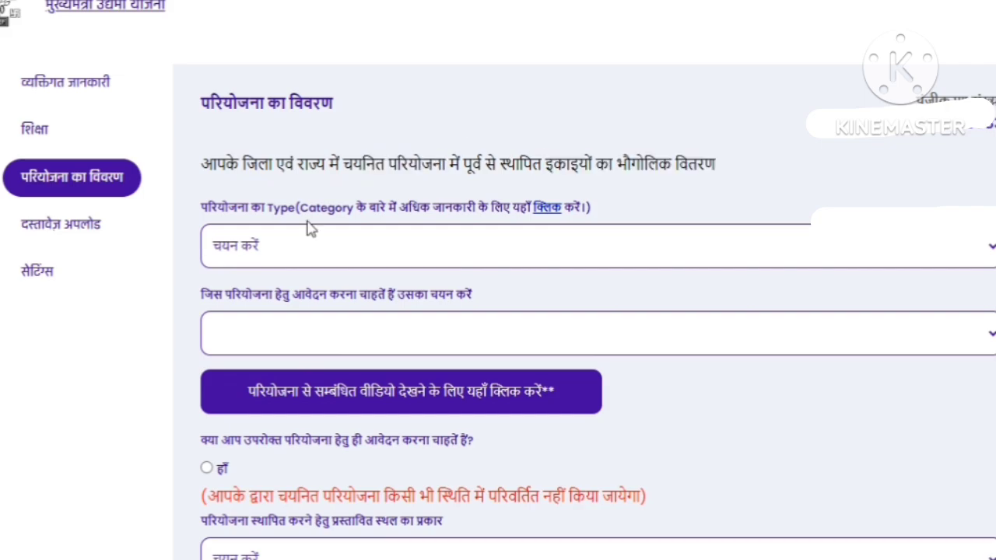
left_click_drag(226, 215, 302, 254)
left_click(302, 253)
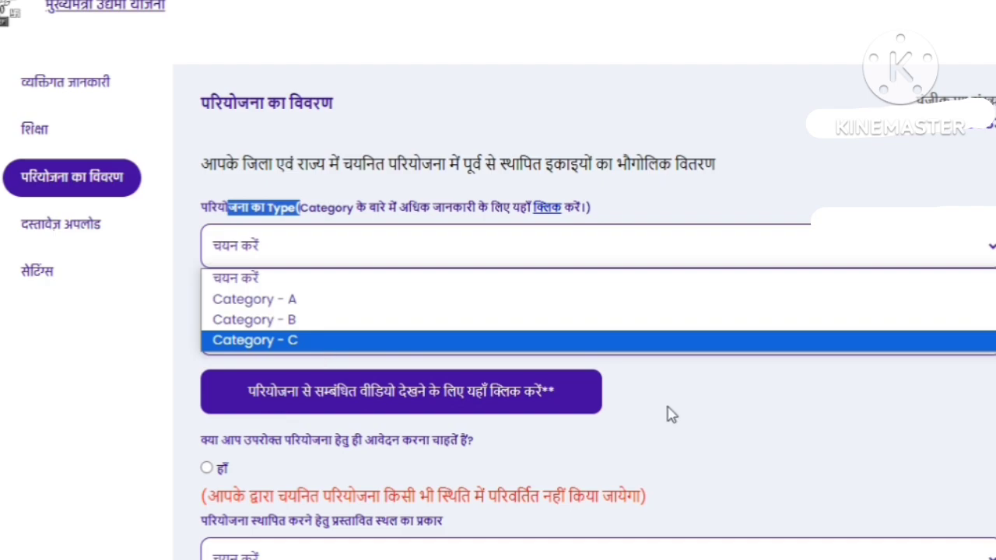
left_click(693, 411)
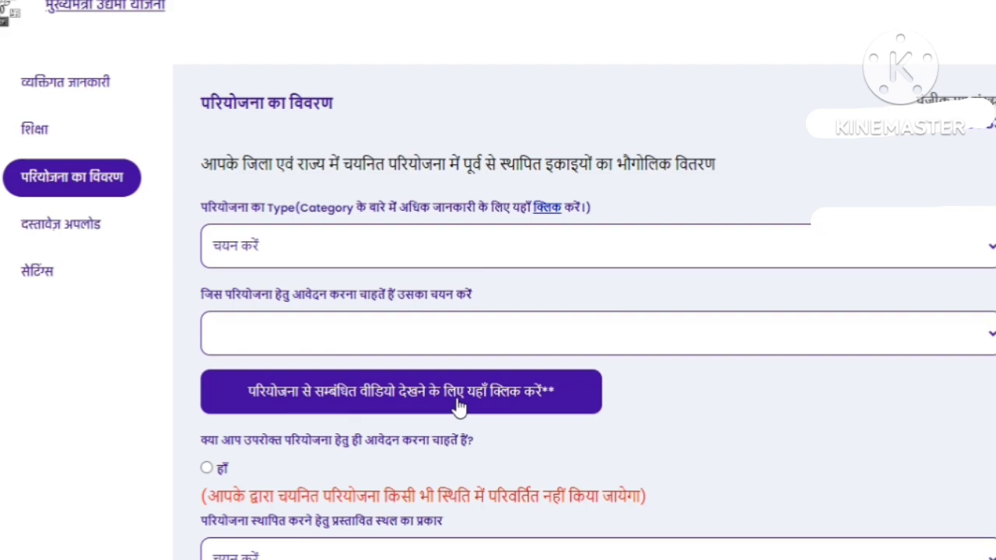
Open the document explaining the project categories and go to its कैटेगरी-A description
left_click(546, 209)
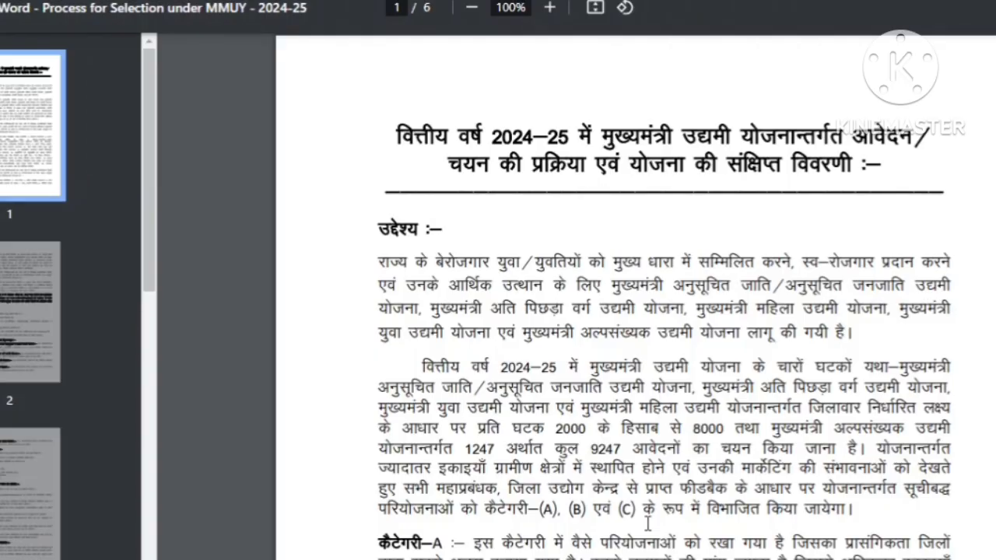
left_click_drag(448, 136, 766, 163)
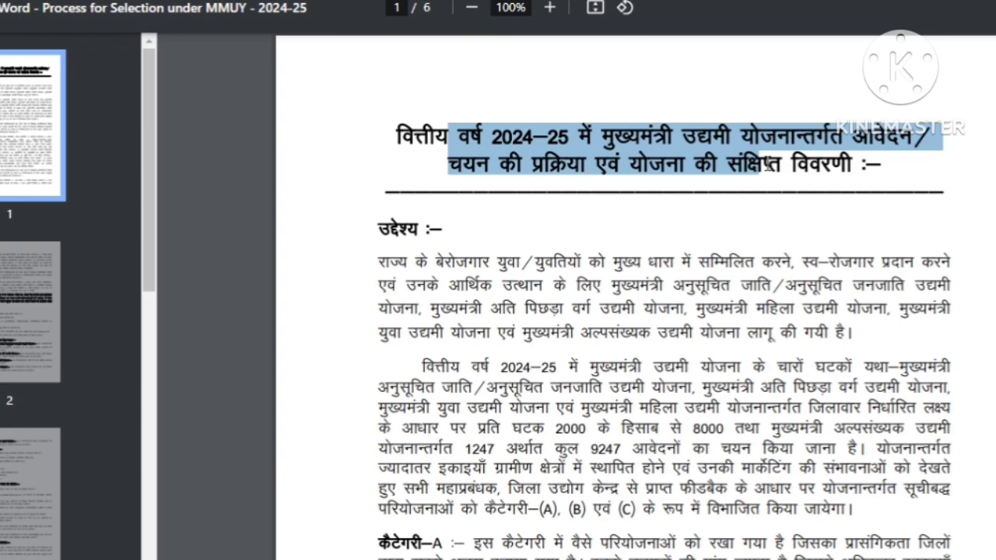
scroll(745, 269, "down", 3)
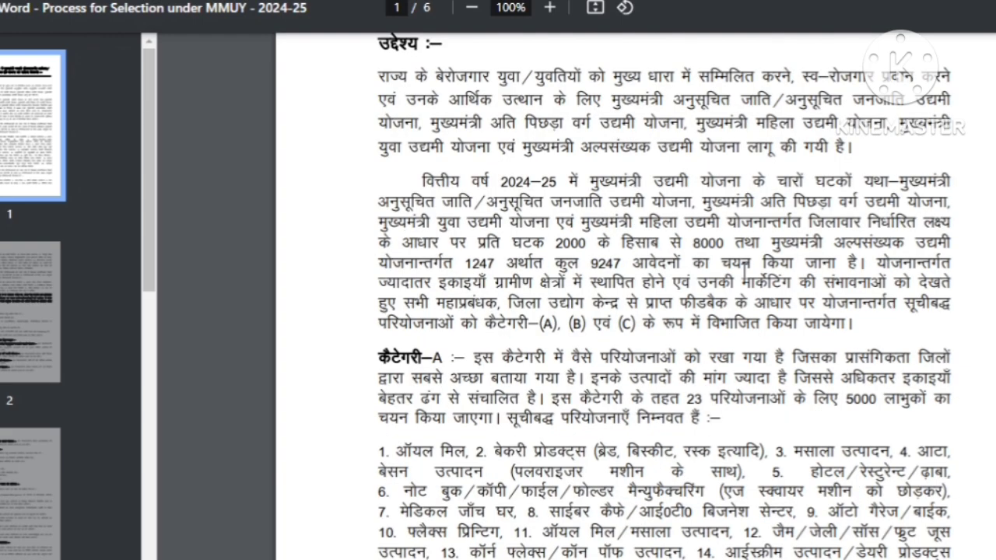
scroll(745, 270, "down", 2)
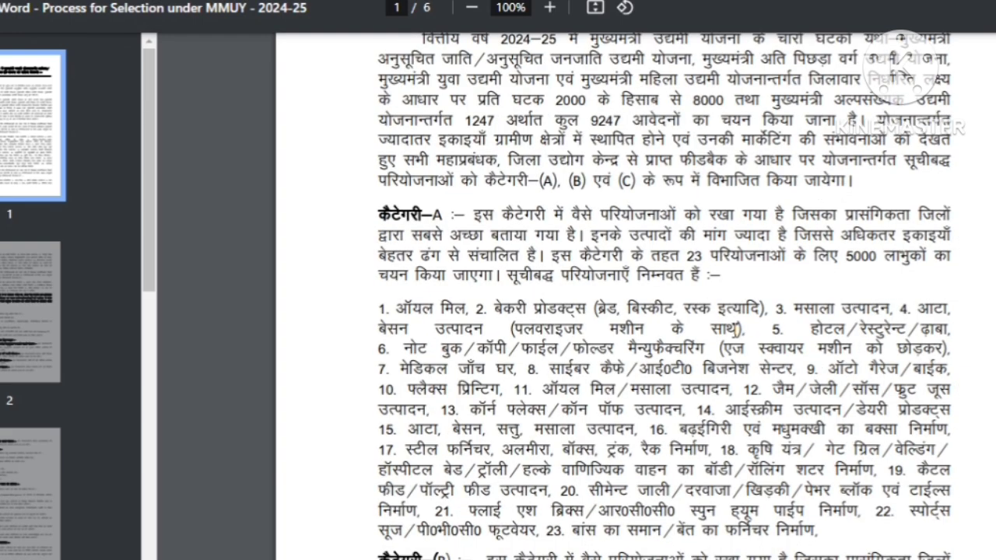
scroll(609, 249, "down", 1)
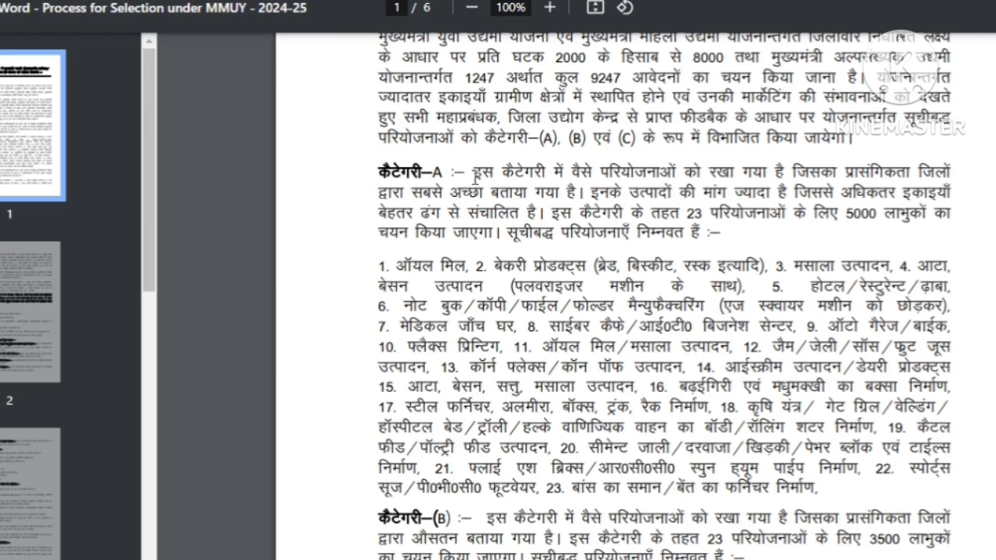
Read through the projects listed under कैटेगरी-A, from food products to steel and bamboo furniture, and the कैटेगरी-(B) introduction
left_click_drag(456, 172, 565, 188)
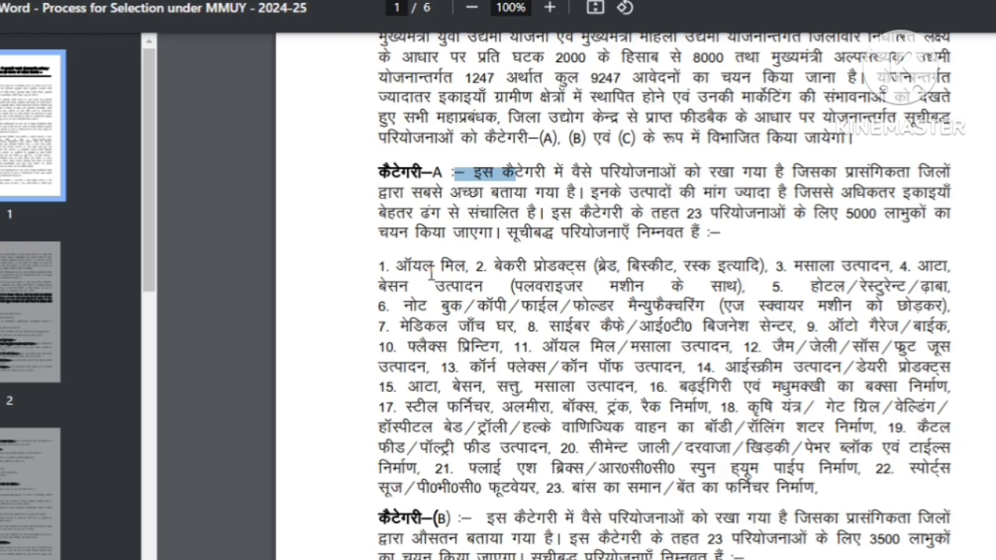
left_click_drag(495, 265, 548, 265)
scroll(657, 249, "down", 2)
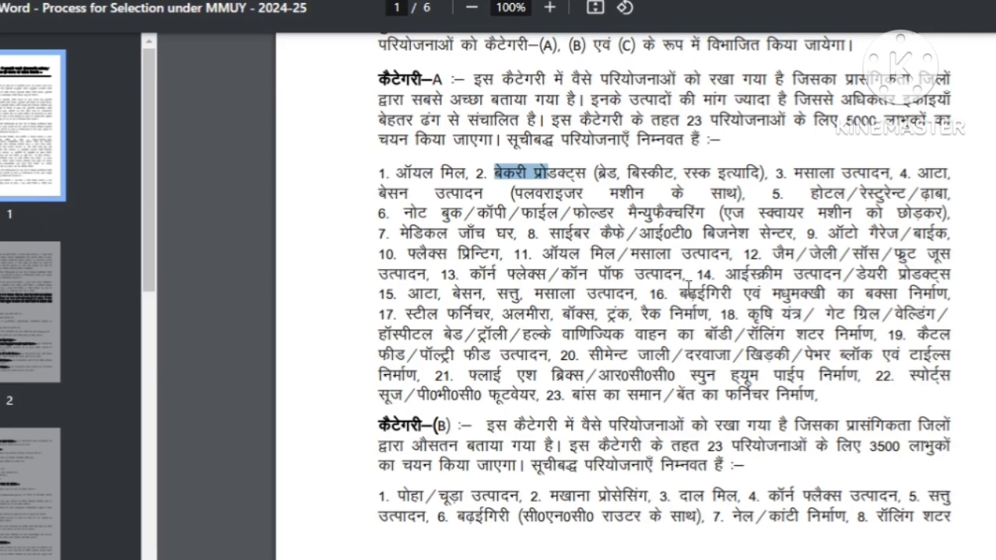
left_click_drag(815, 274, 941, 276)
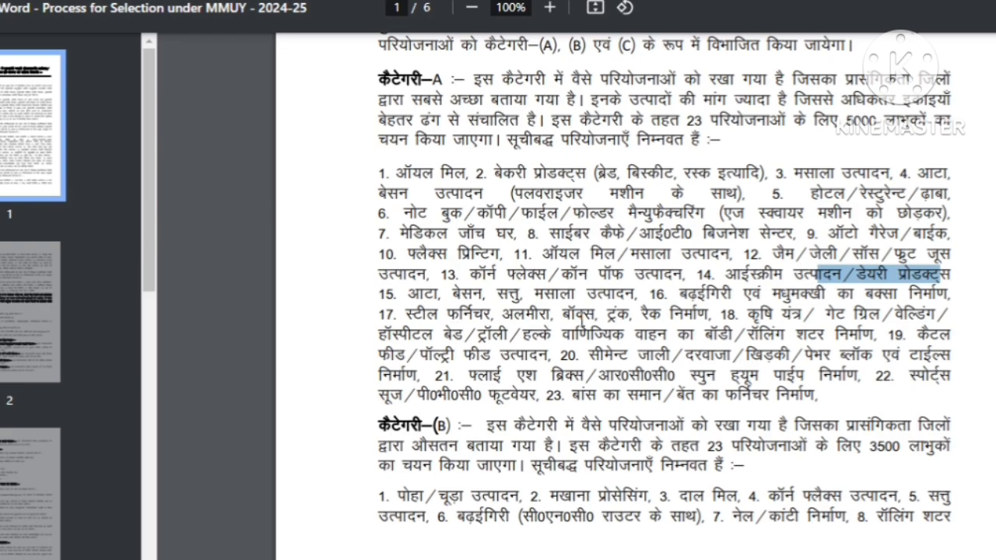
left_click_drag(554, 313, 668, 314)
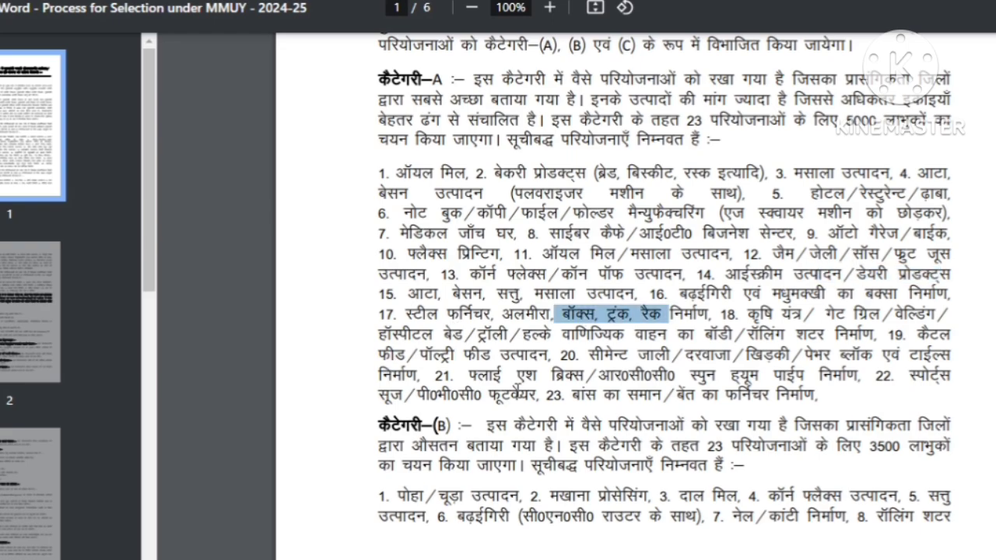
scroll(517, 389, "down", 3)
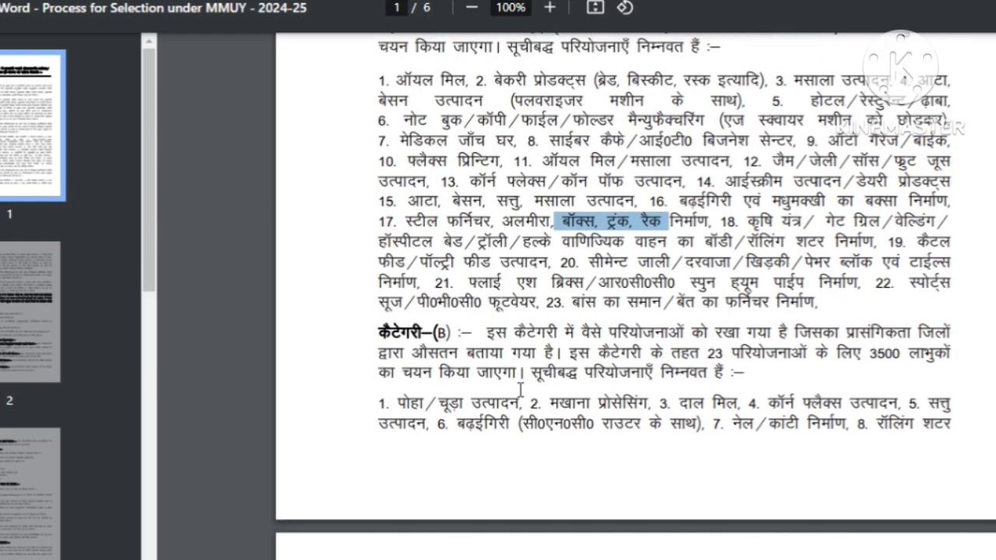
left_click_drag(492, 332, 606, 331)
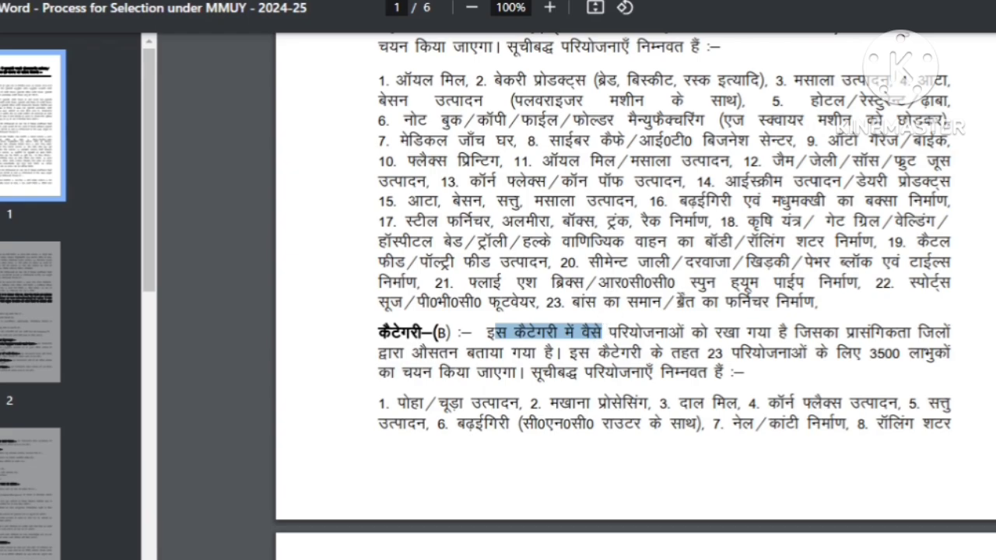
left_click_drag(589, 262, 826, 262)
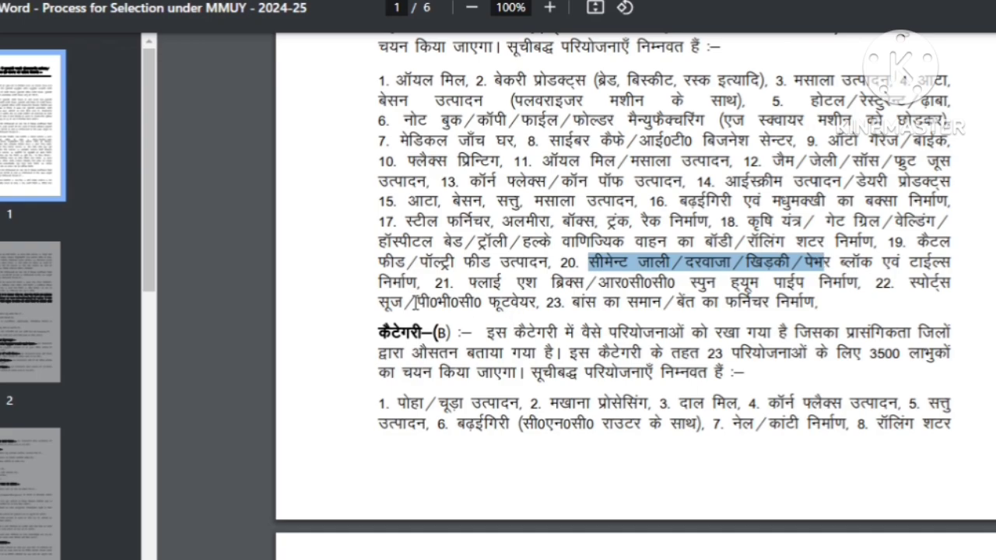
left_click_drag(538, 304, 636, 303)
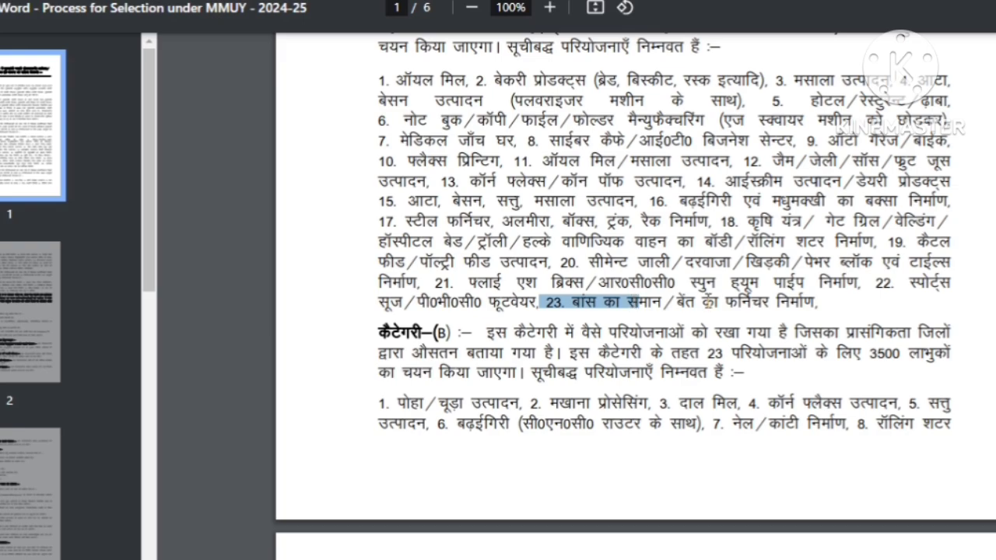
left_click_drag(800, 301, 567, 298)
left_click(574, 305)
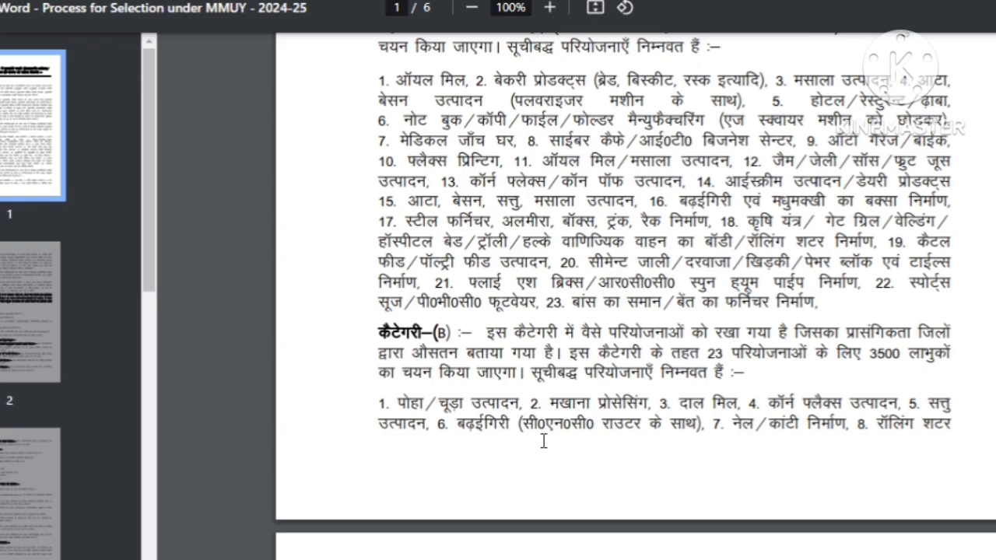
Read the project lists of कैटेगरी-(B) and कैटेगरी-(C) and the note on training or experience certificates
scroll(543, 441, "down", 3)
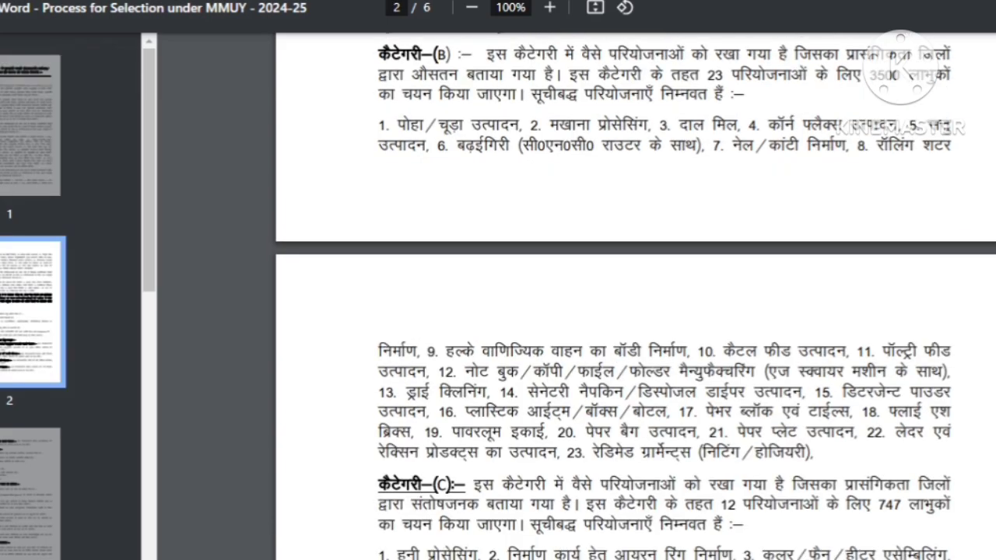
scroll(450, 178, "down", 1)
scroll(450, 178, "down", 1)
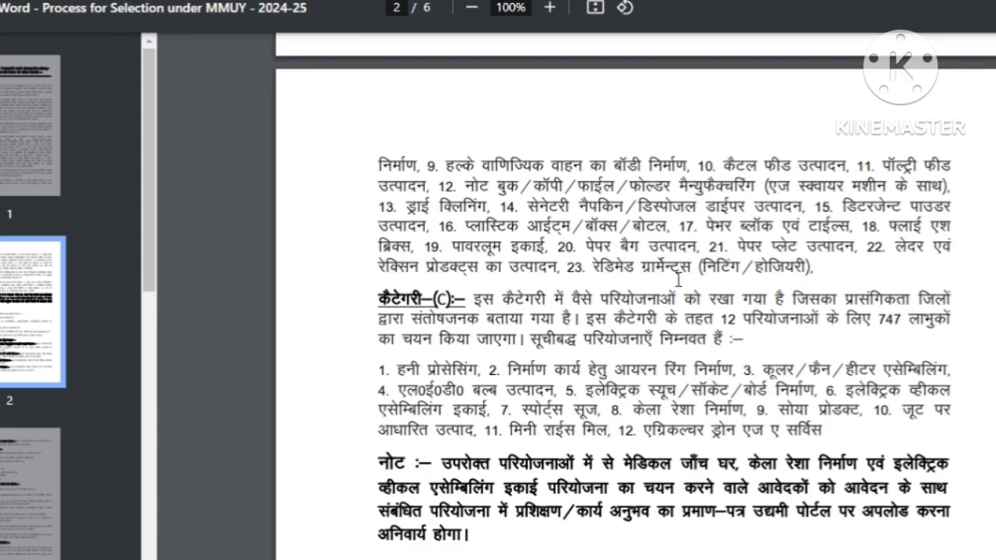
scroll(535, 317, "down", 3)
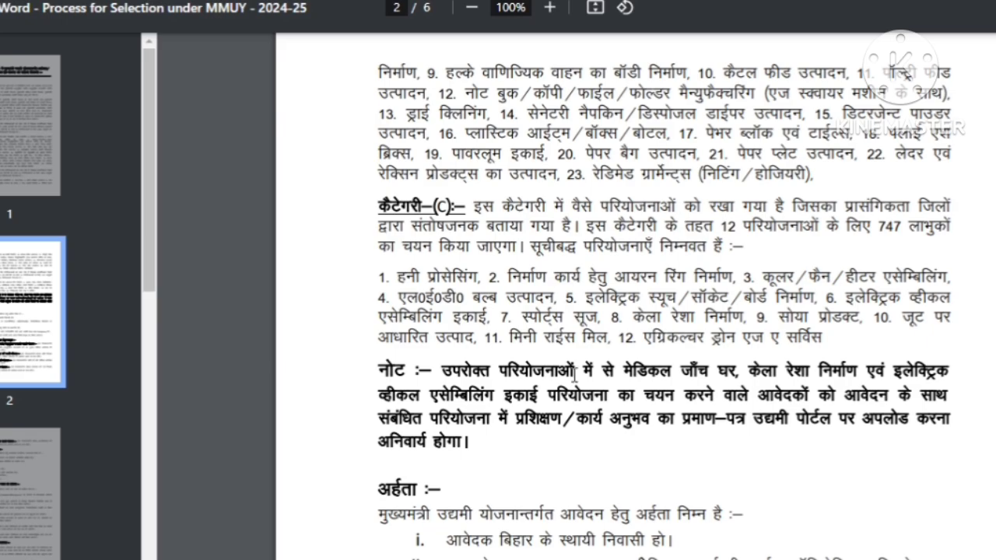
Read the required documents list (वांछित दस्तावेज/कागजात) item by item and the application and selection process below it
scroll(576, 366, "down", 10)
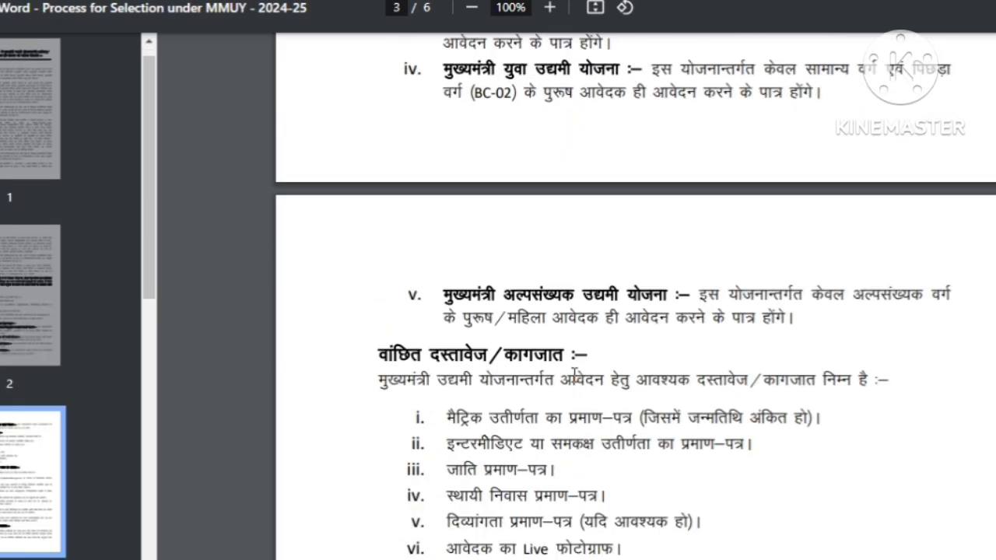
scroll(574, 373, "down", 3)
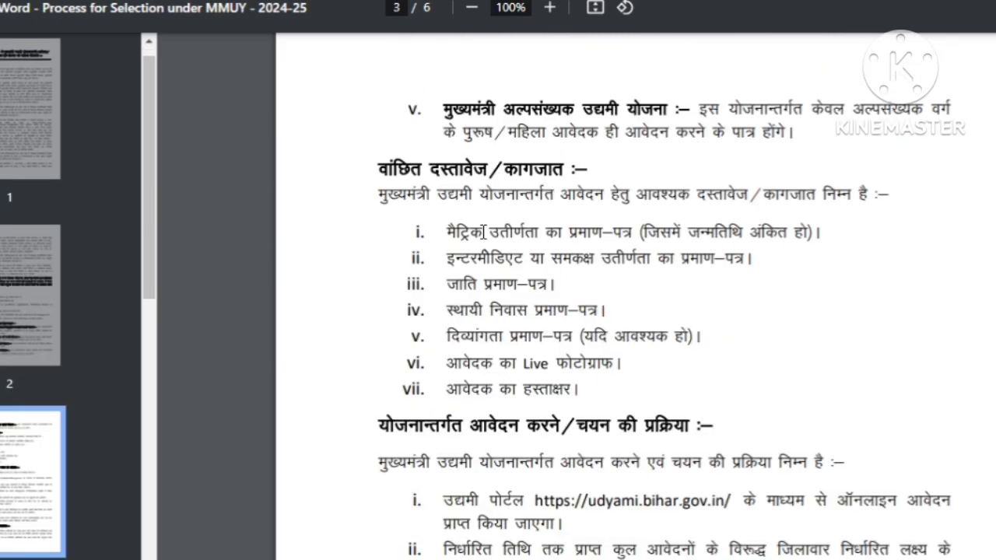
left_click_drag(363, 173, 598, 169)
left_click_drag(446, 232, 700, 234)
left_click_drag(448, 259, 709, 262)
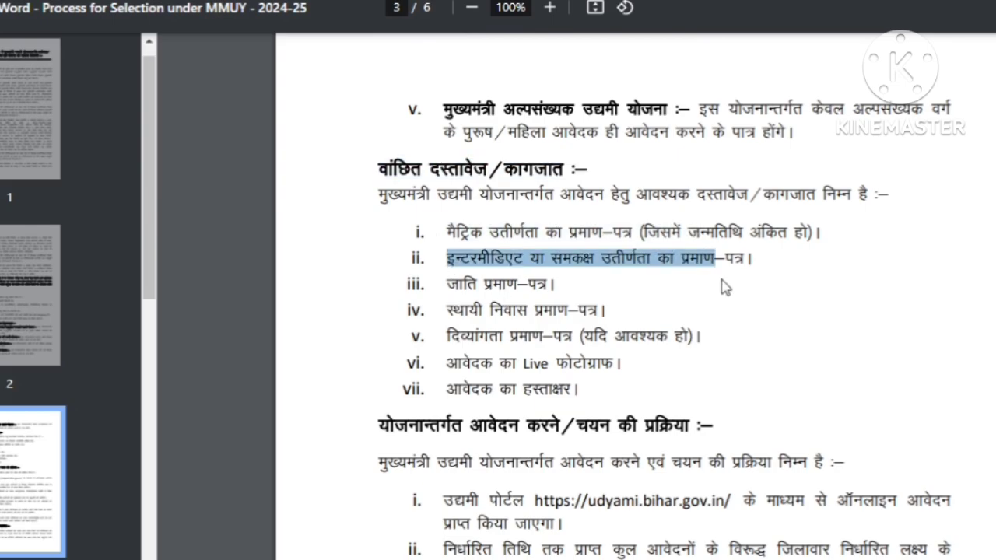
mouse_move(438, 297)
left_mouse_down()
mouse_move(459, 315)
mouse_move(448, 311)
left_mouse_up()
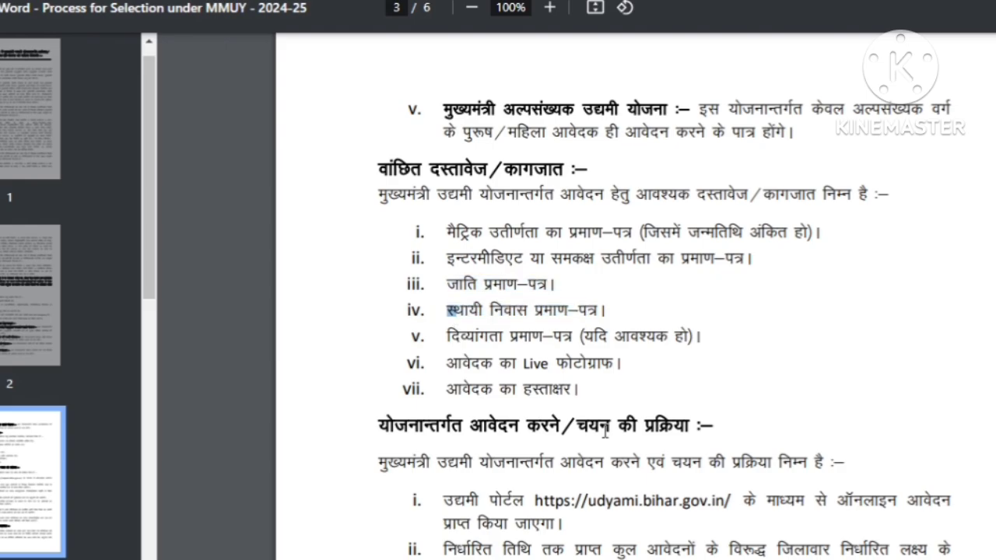
left_click_drag(574, 340, 463, 340)
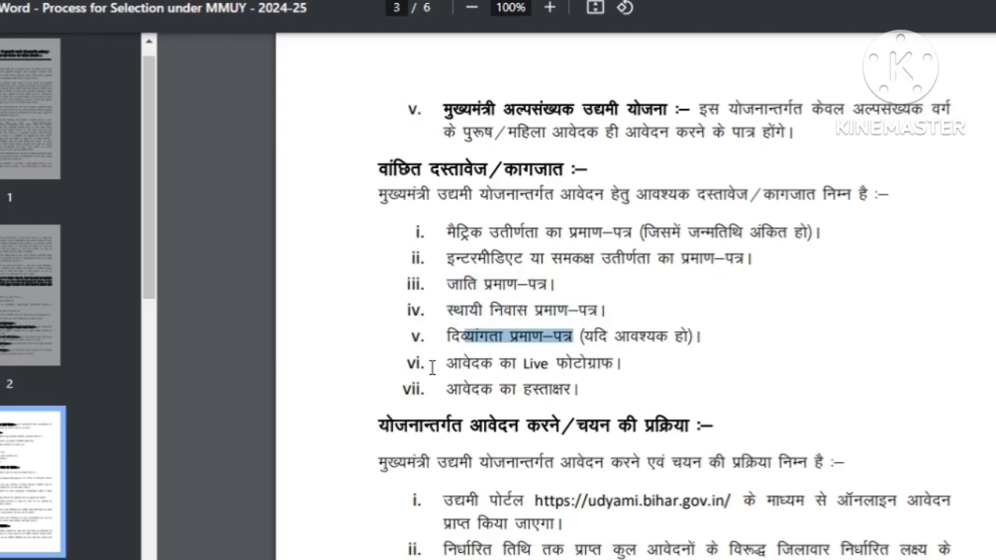
left_click(563, 369)
left_click_drag(611, 364, 572, 390)
left_click(467, 381)
left_click(572, 391)
scroll(573, 393, "down", 3)
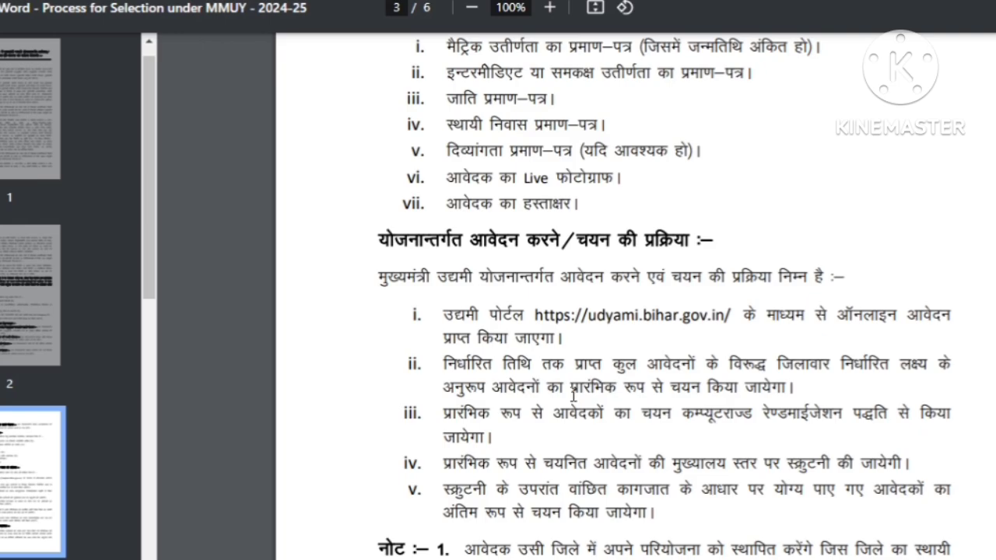
scroll(569, 397, "down", 6)
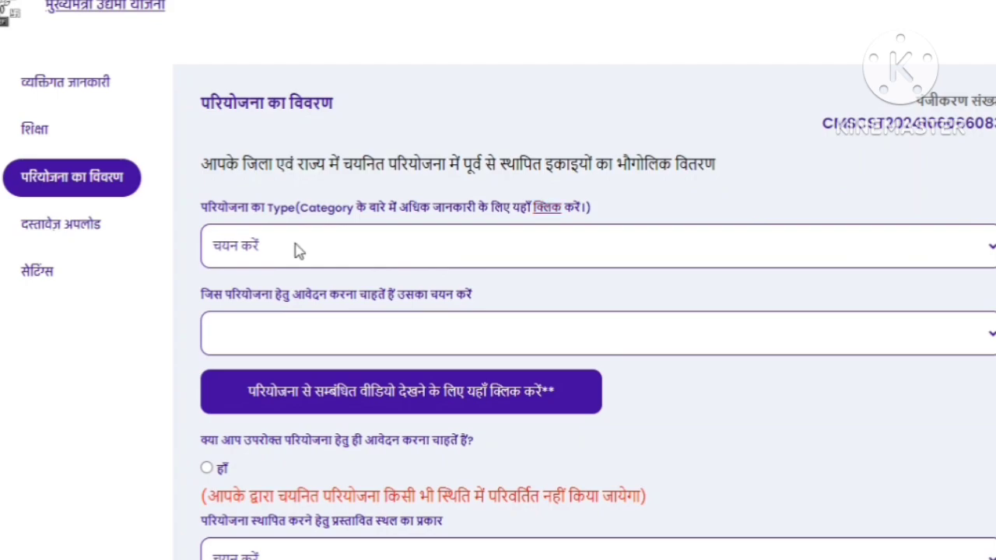
In the project details form, set the project Type to Category - A and the project to बांस का समान/बेंत का फर्निचर निर्माण
left_click(298, 250)
left_click(287, 298)
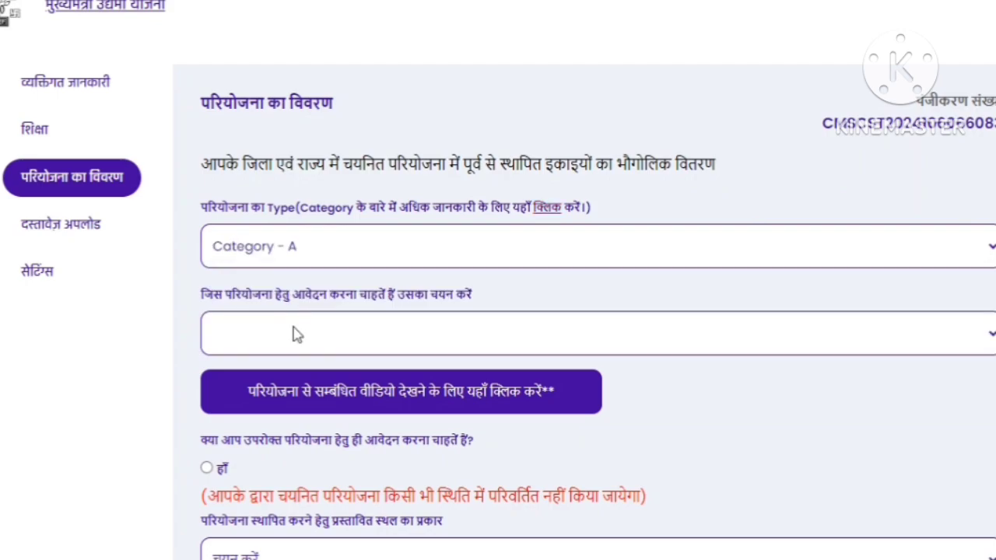
left_click(317, 345)
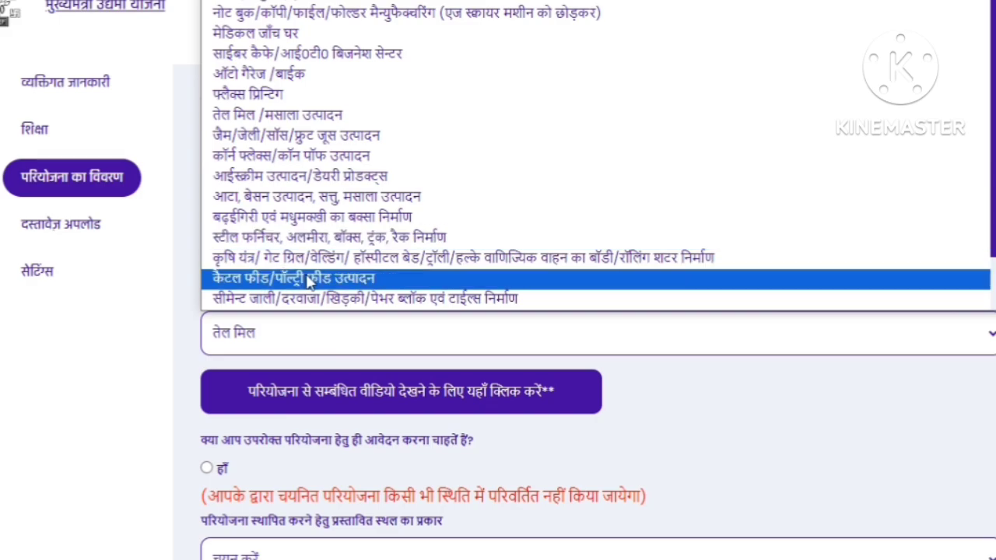
scroll(305, 282, "down", 1)
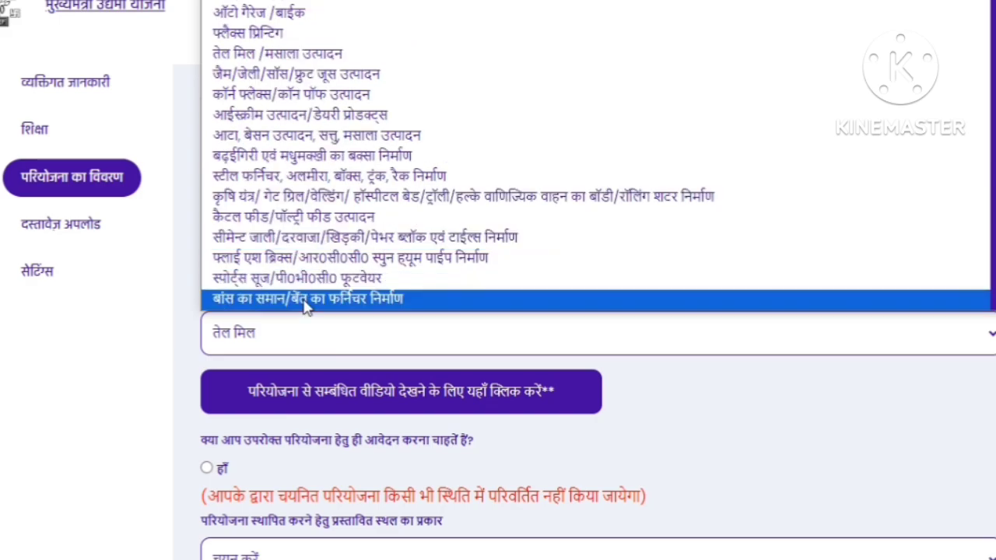
left_click(305, 305)
Examine the map of existing units for the chosen project at different zoom levels, then return to the project fields below it
scroll(303, 296, "down", 5)
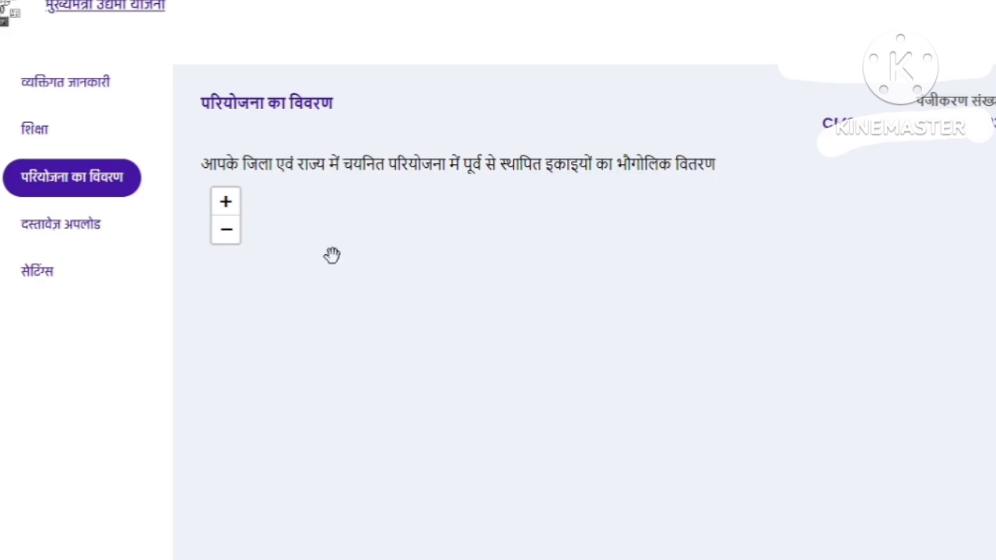
left_click(225, 203)
scroll(210, 207, "down", 1)
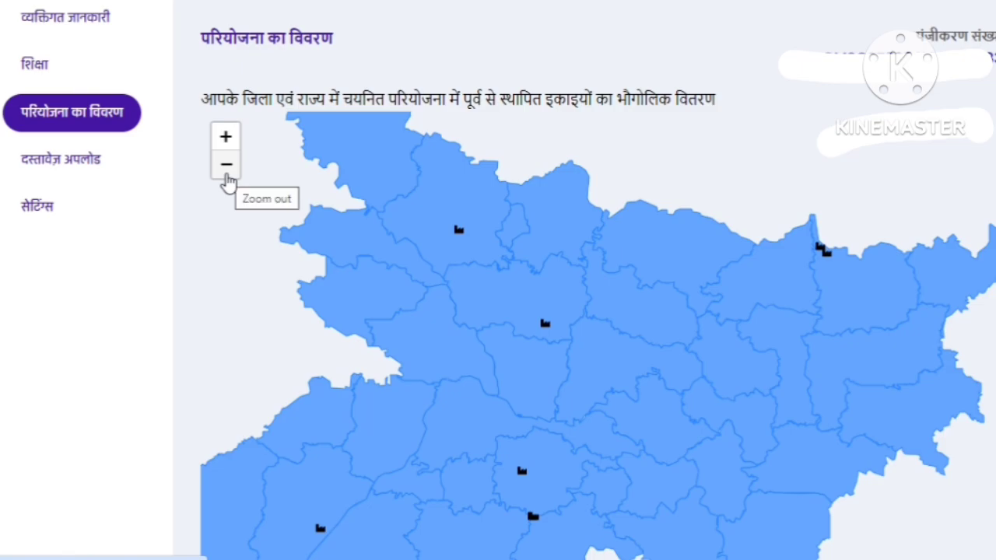
left_click(226, 174)
scroll(366, 228, "down", 2)
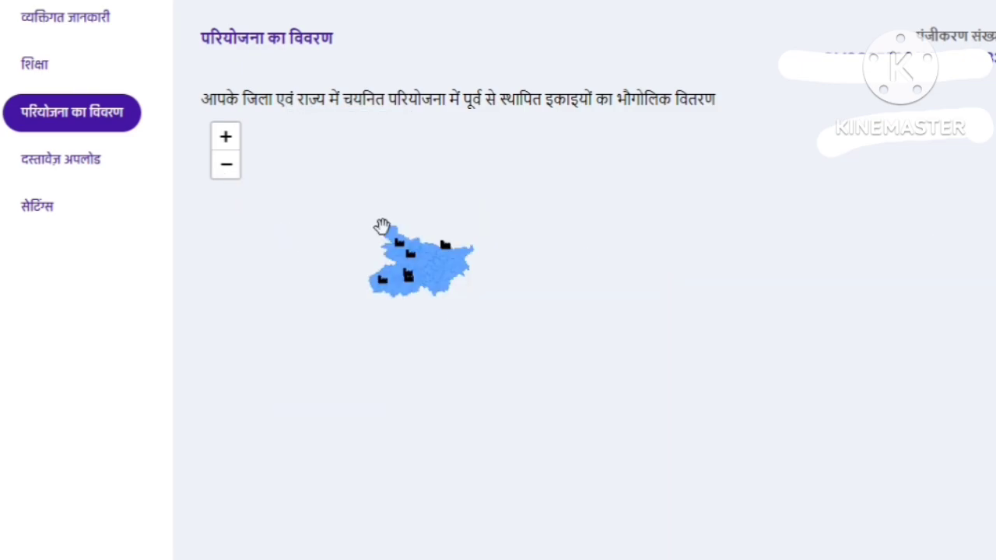
scroll(382, 227, "down", 3)
scroll(702, 172, "down", 1)
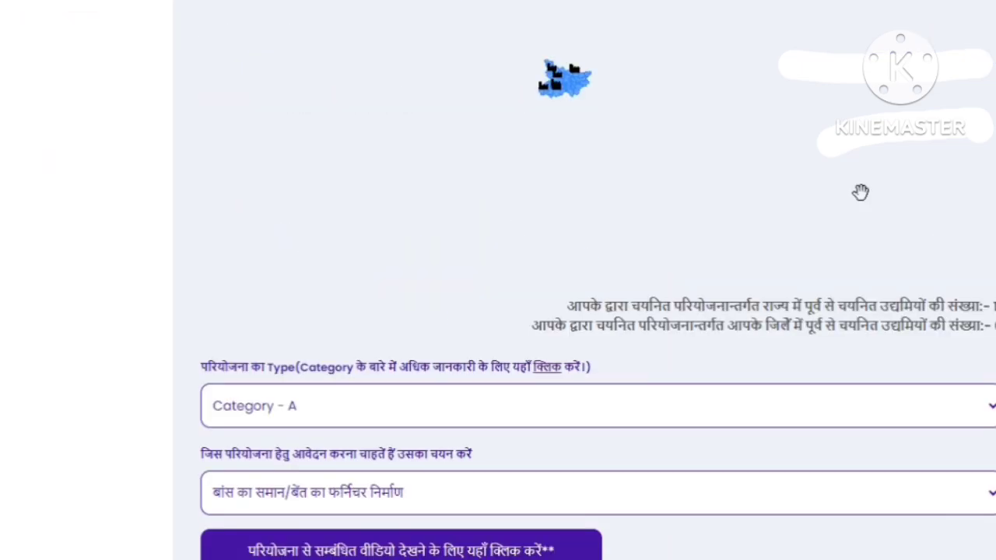
Answer हाँ to the question confirming the application is for the chosen project
scroll(919, 199, "down", 1)
scroll(923, 197, "down", 2)
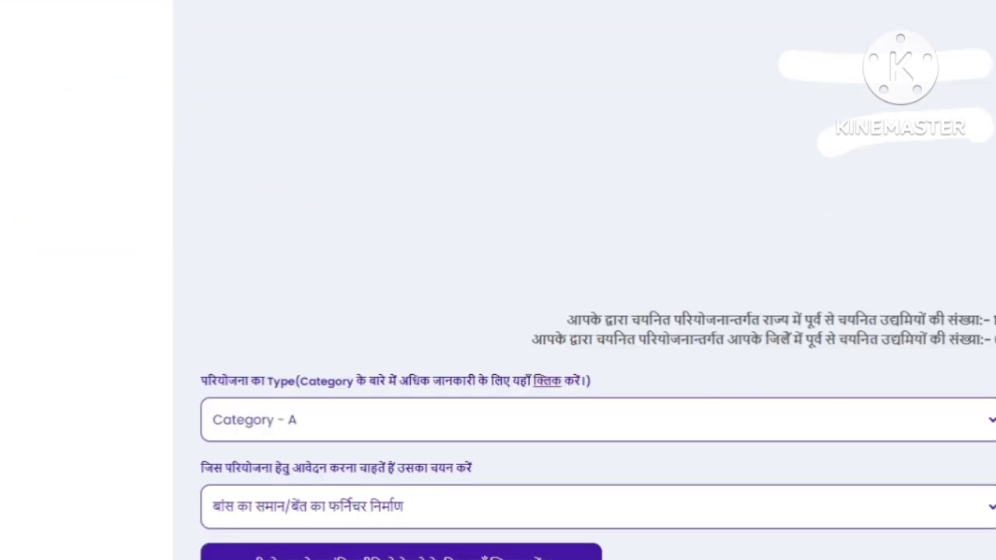
scroll(285, 89, "down", 5)
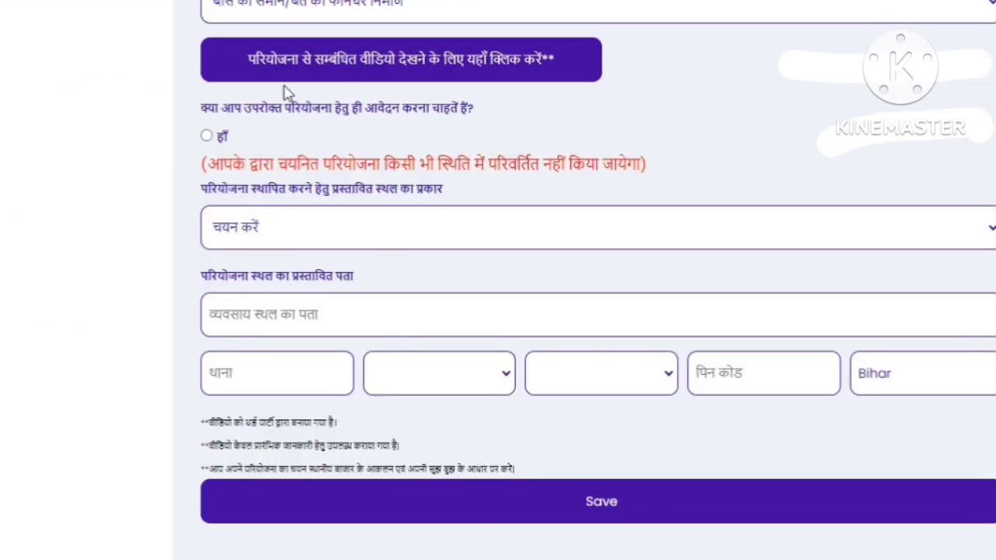
scroll(314, 153, "up", 1)
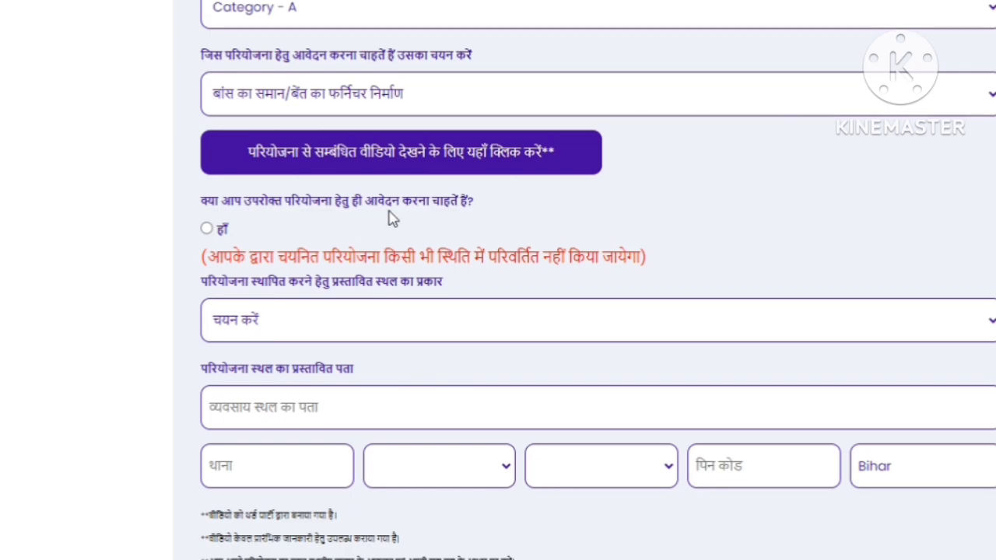
left_click(207, 229)
scroll(270, 307, "down", 1)
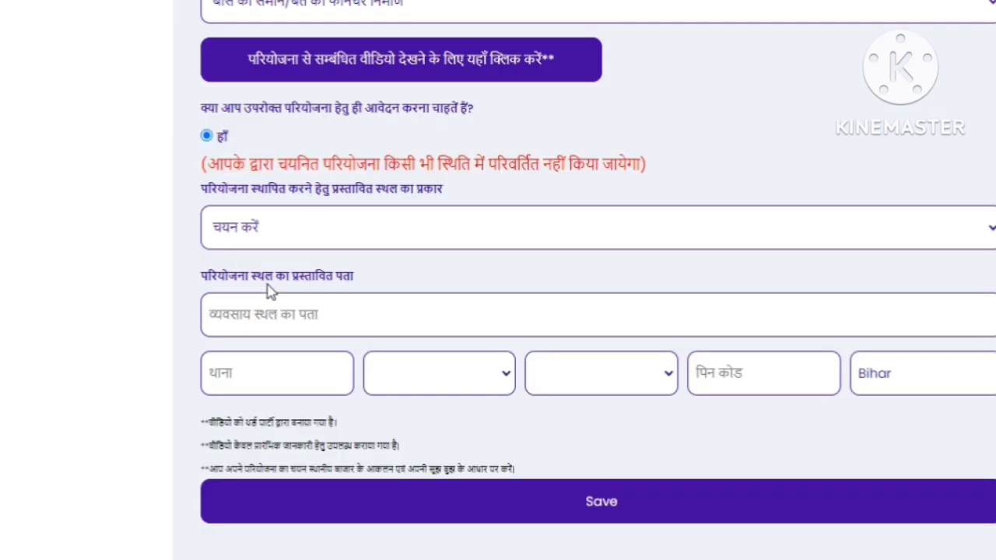
Set the type of proposed site for the project to स्वयं का स्थान after checking the list of options
left_click(264, 245)
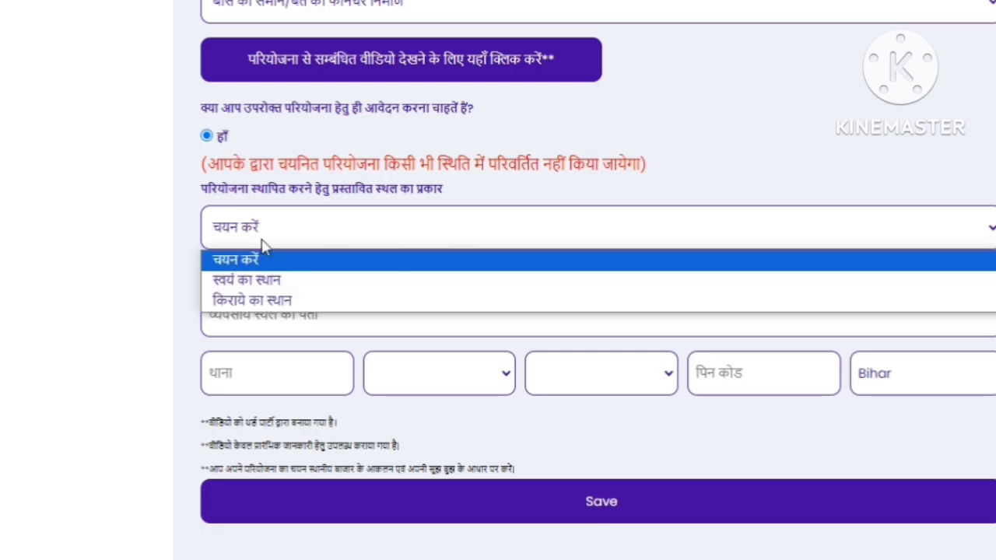
left_click(286, 282)
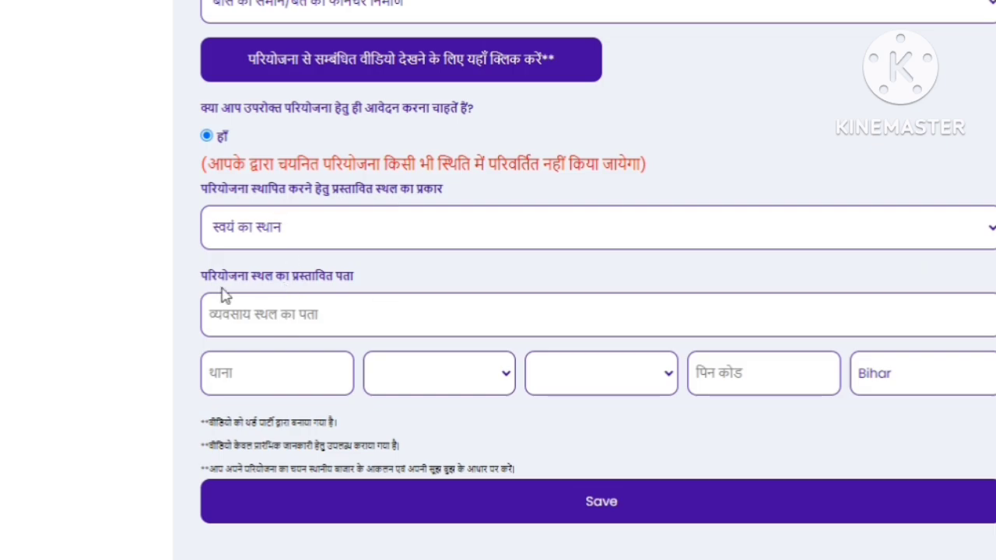
left_click(262, 226)
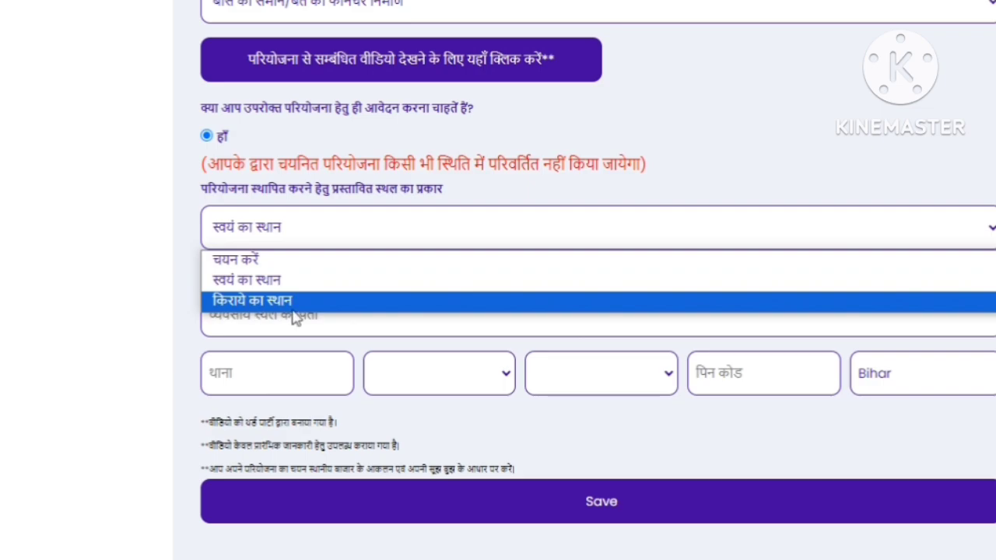
left_click(237, 282)
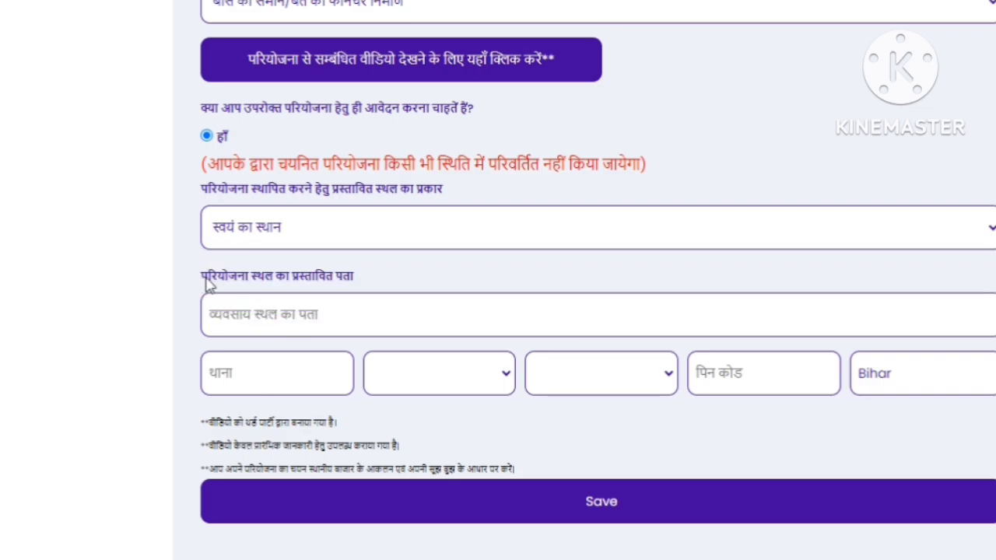
Place the cursor in the व्यवसाय स्थल का पता field and look over the remaining address fields down to Save
left_click_drag(205, 282, 349, 285)
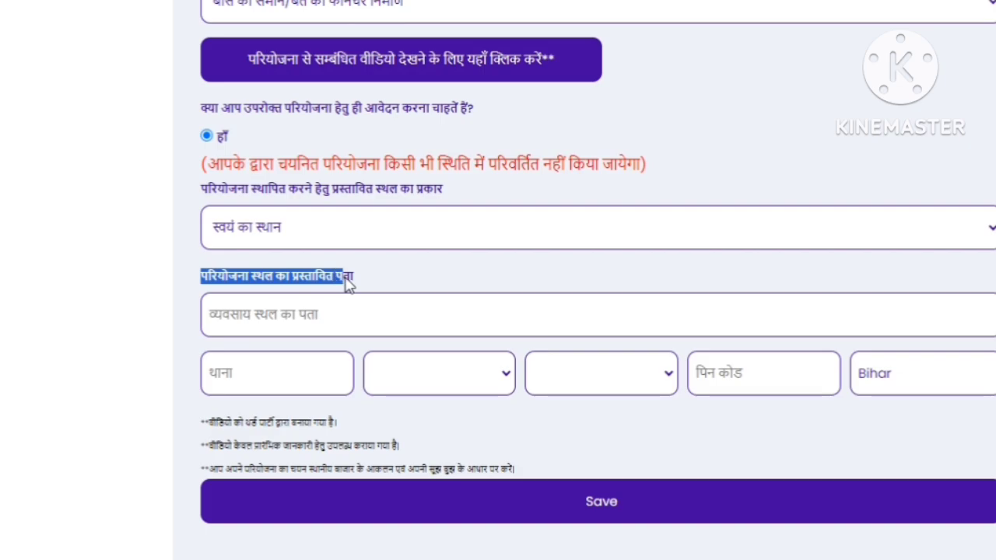
left_click(206, 313)
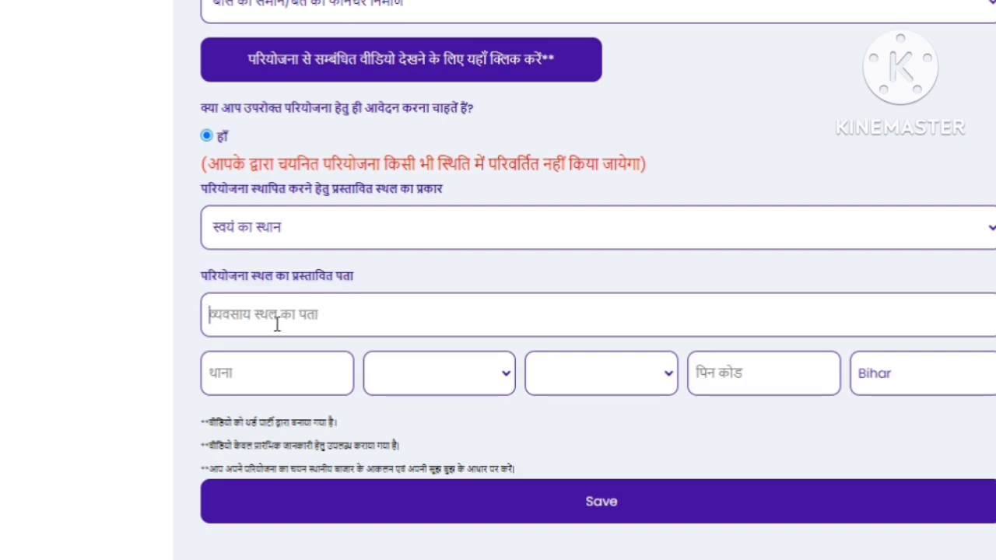
scroll(282, 344, "down", 2)
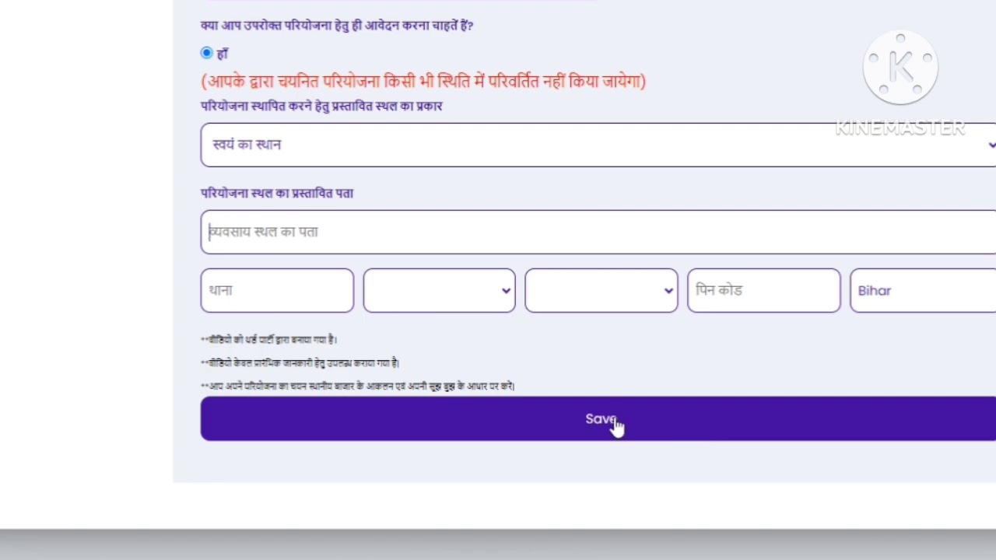
Open the दस्तावेज़ अपलोड section and examine the accepted file formats and the caste and matric certificate rows
scroll(131, 309, "up", 15)
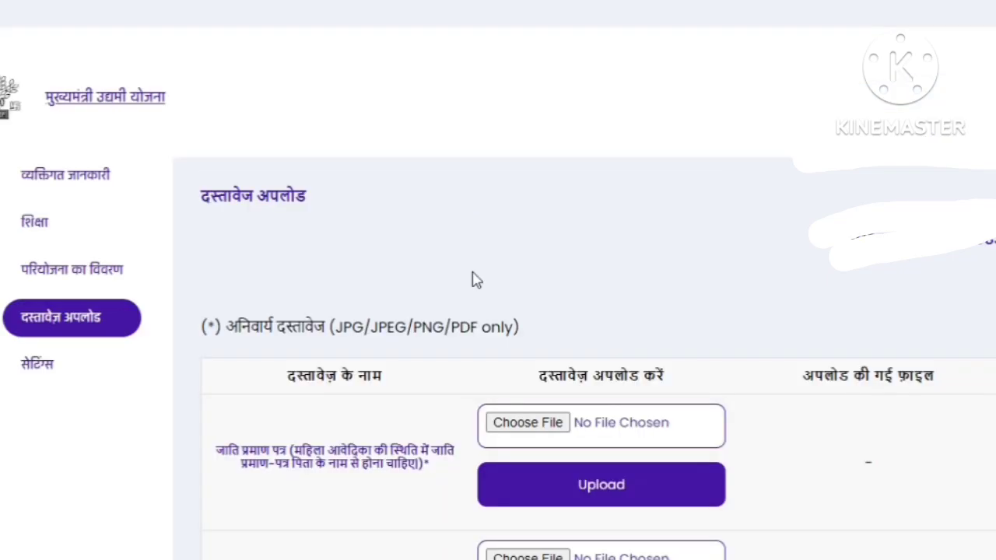
scroll(472, 278, "down", 2)
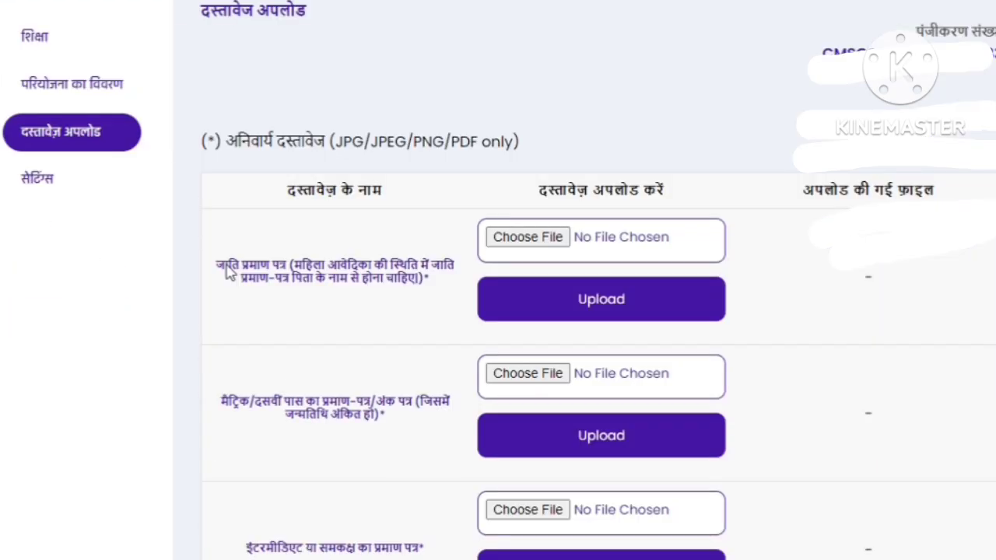
scroll(356, 244, "up", 2)
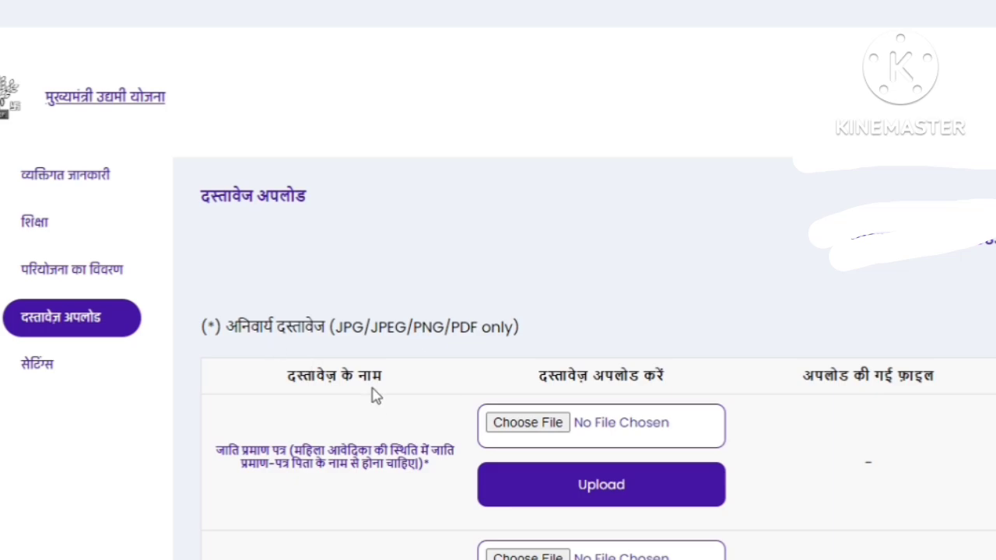
scroll(322, 415, "down", 1)
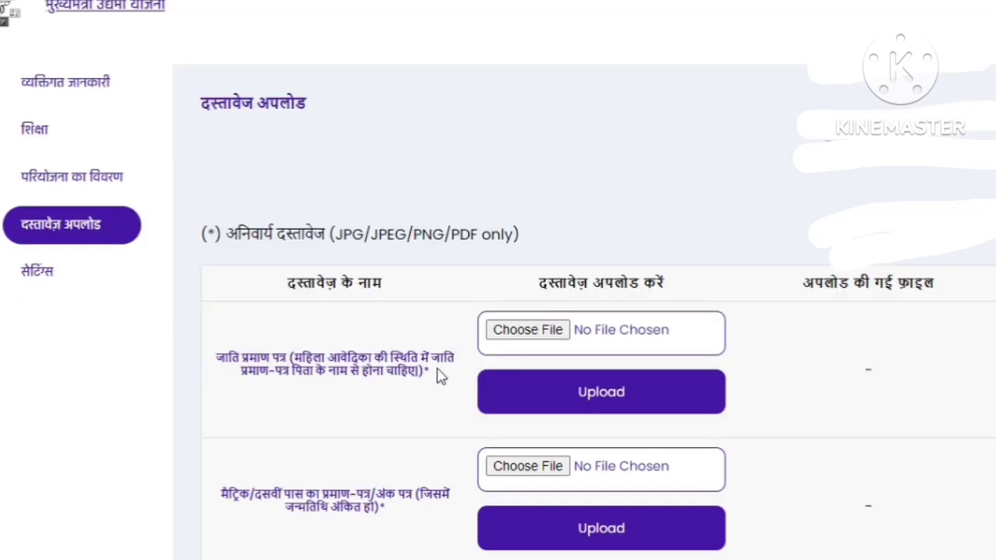
triple_click(252, 360)
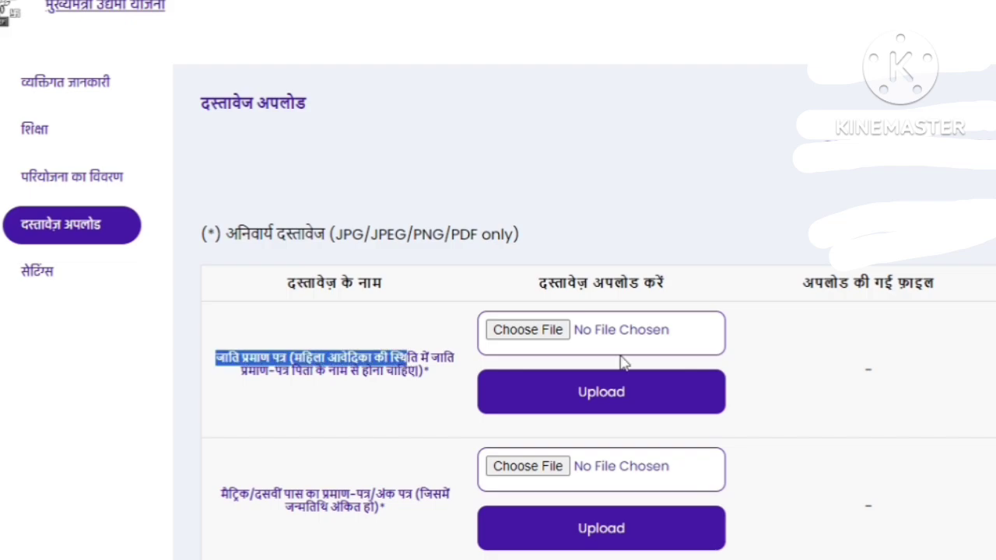
scroll(585, 378, "down", 2)
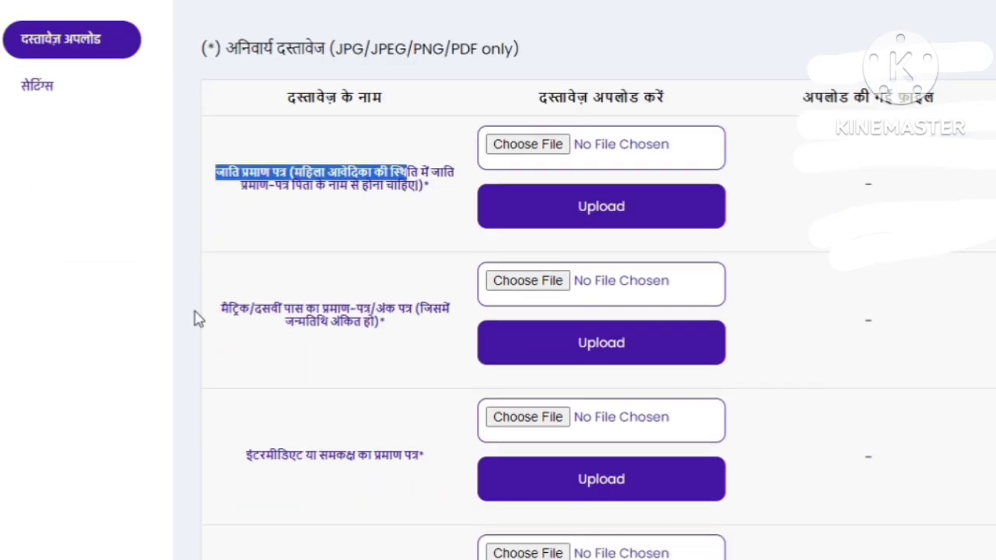
left_click_drag(220, 308, 374, 312)
left_click(452, 345)
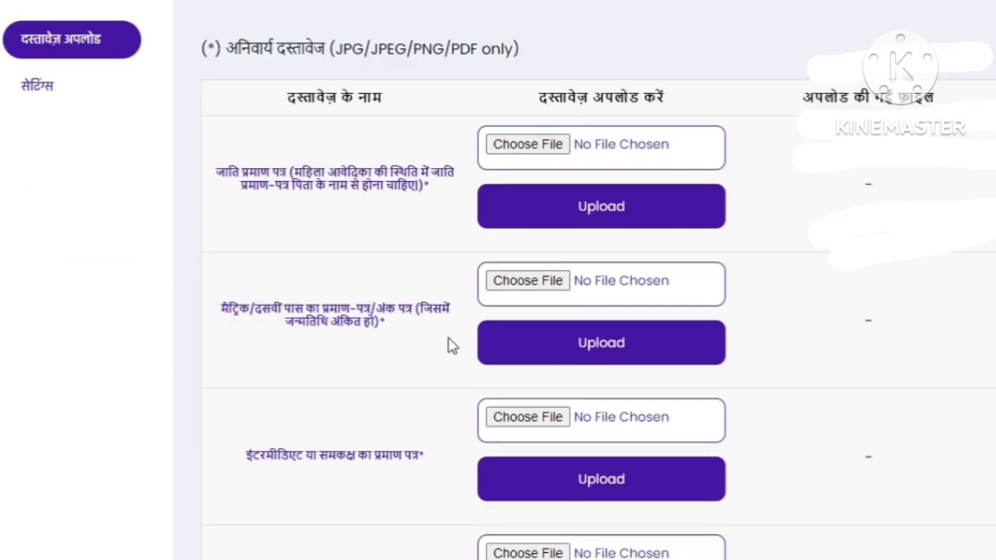
Examine the upload rows for the intermediate, highest educational qualification and residential certificates
scroll(247, 314, "down", 2)
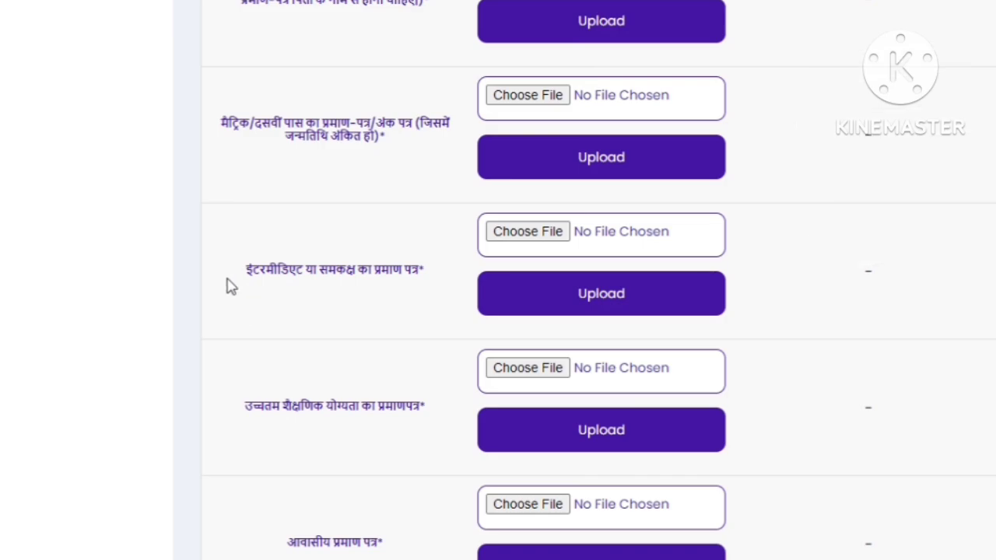
left_click_drag(247, 269, 415, 282)
left_click(430, 285)
scroll(250, 397, "down", 1)
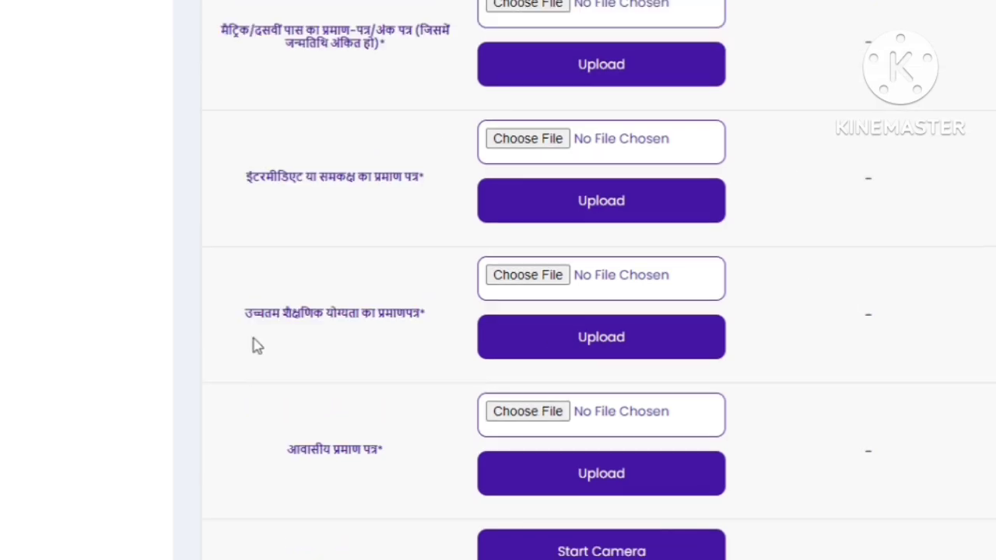
left_click_drag(265, 328, 394, 332)
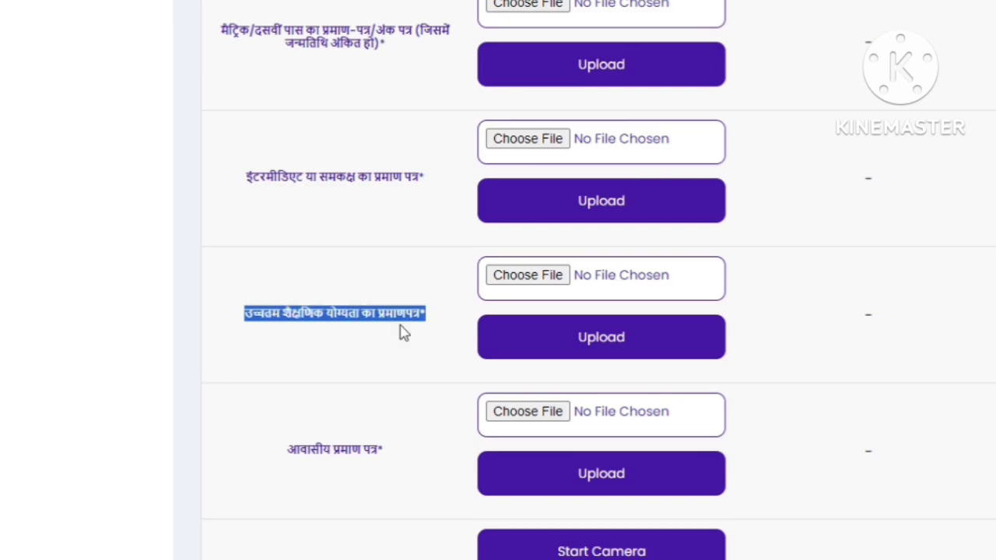
left_click(405, 333)
scroll(370, 395, "down", 2)
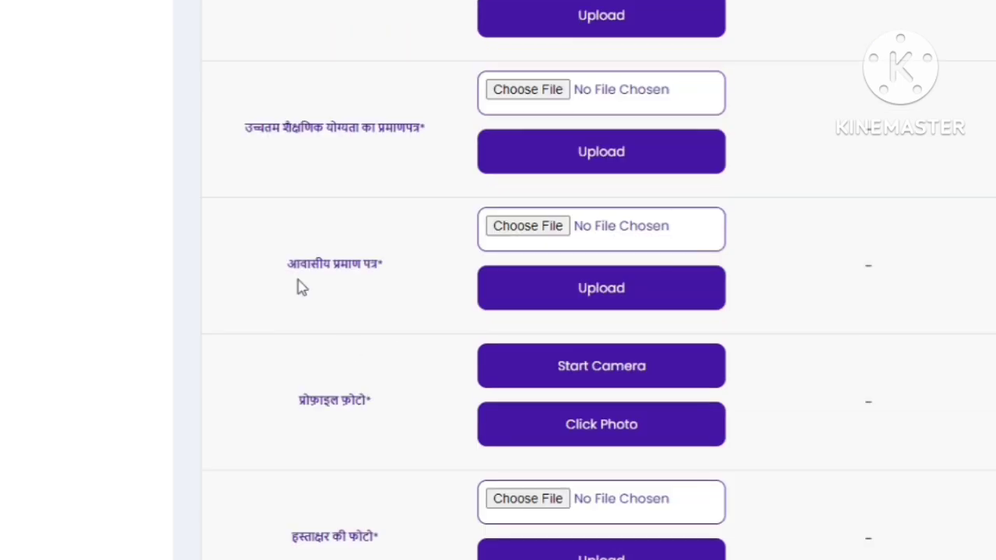
left_click_drag(289, 263, 393, 287)
left_click(393, 288)
Examine the profile photo, signature photo and training/work experience rows and the option to check the form data before submitting
scroll(373, 366, "down", 2)
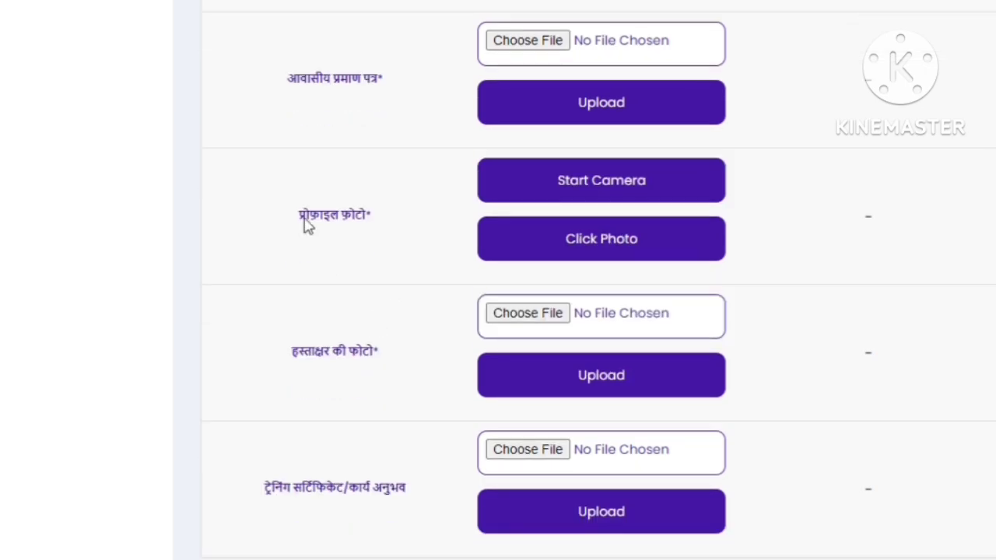
left_click_drag(302, 221, 357, 227)
left_click(761, 250)
left_click_drag(284, 366, 391, 353)
scroll(389, 353, "down", 1)
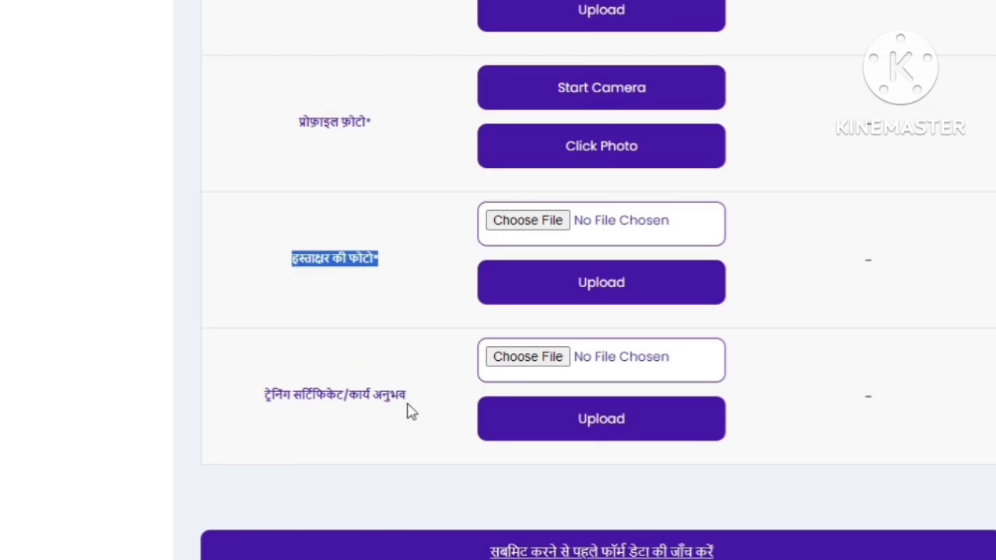
left_click(381, 414)
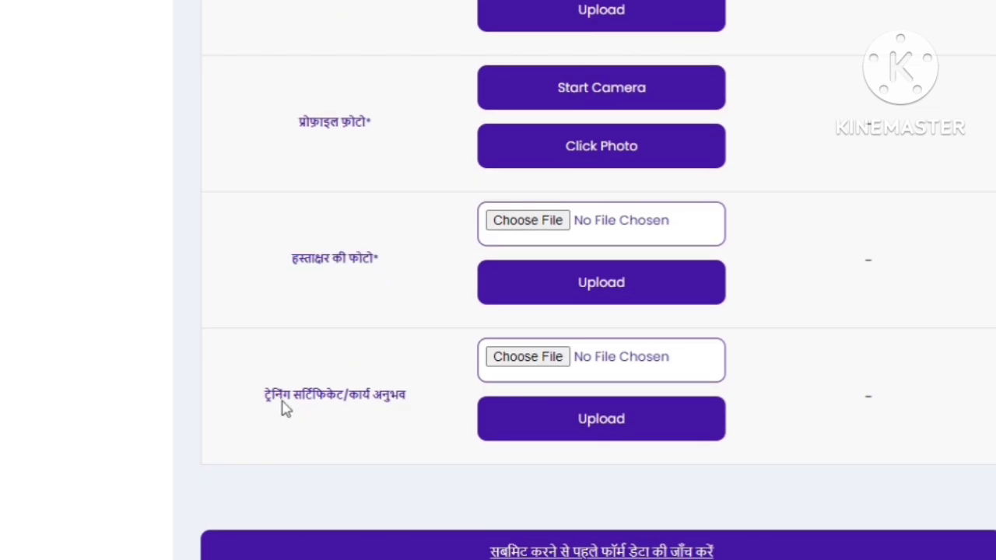
left_click_drag(264, 398, 417, 400)
left_click(421, 401)
scroll(491, 404, "down", 2)
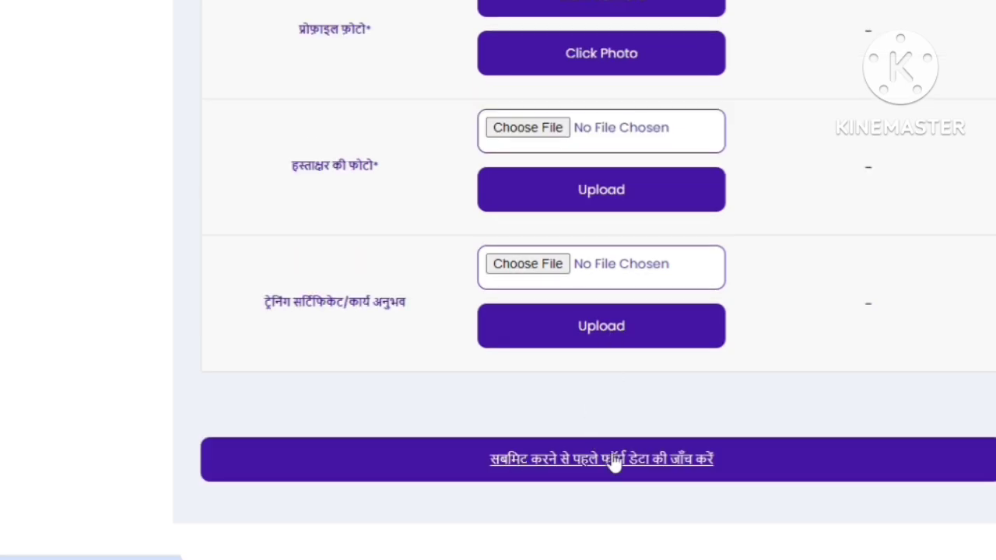
left_click(653, 476)
Open the सेटिंग्स section and examine its password change fields, password rules and logout option
scroll(44, 423, "up", 4)
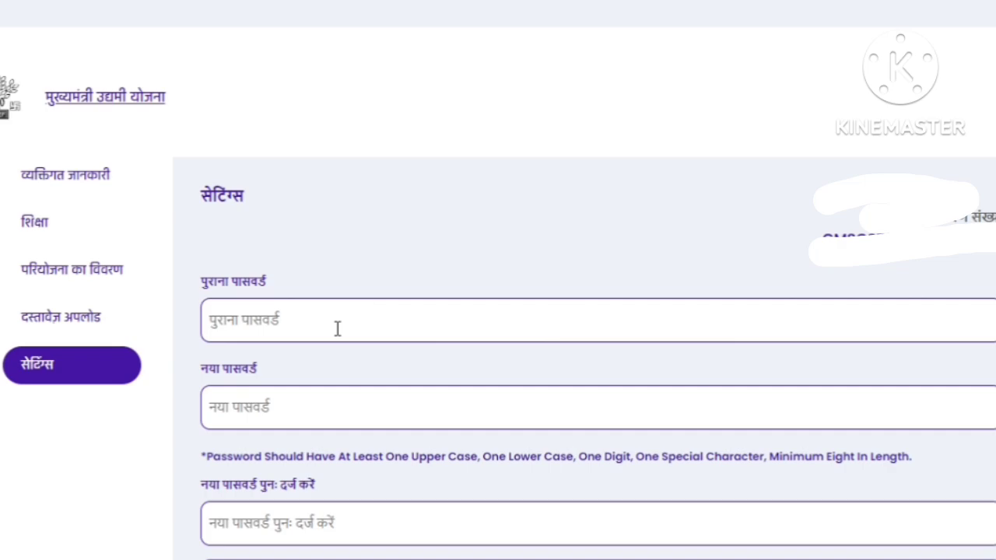
scroll(645, 427, "down", 3)
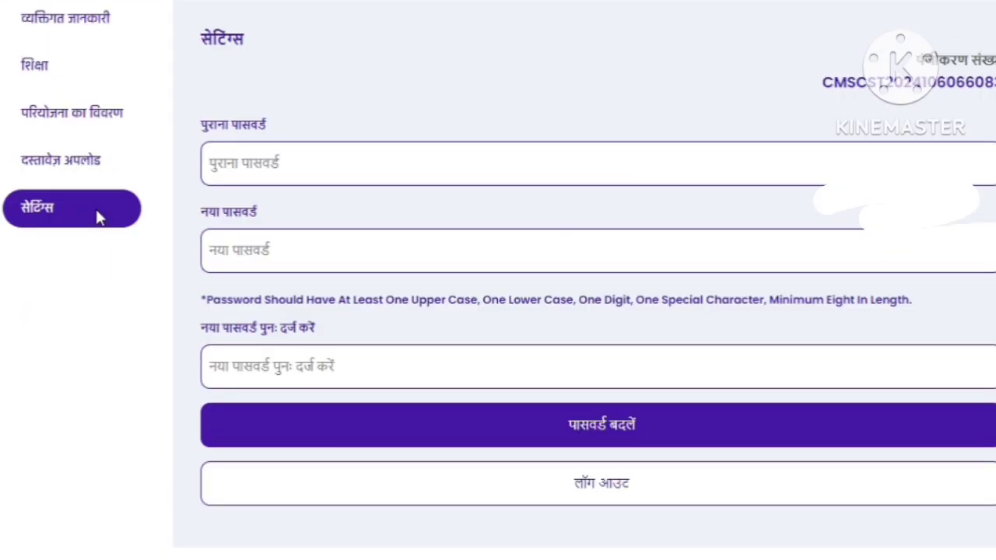
scroll(98, 217, "up", 2)
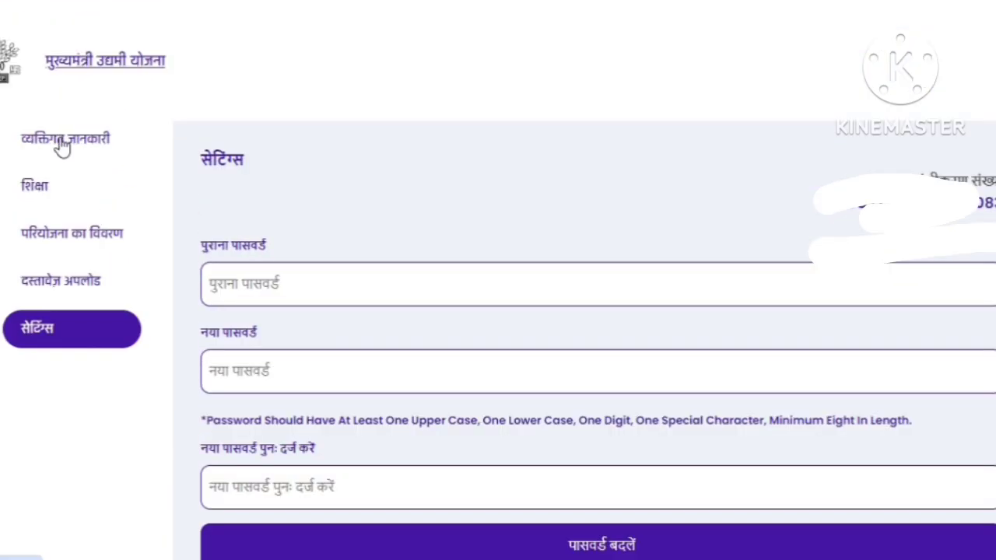